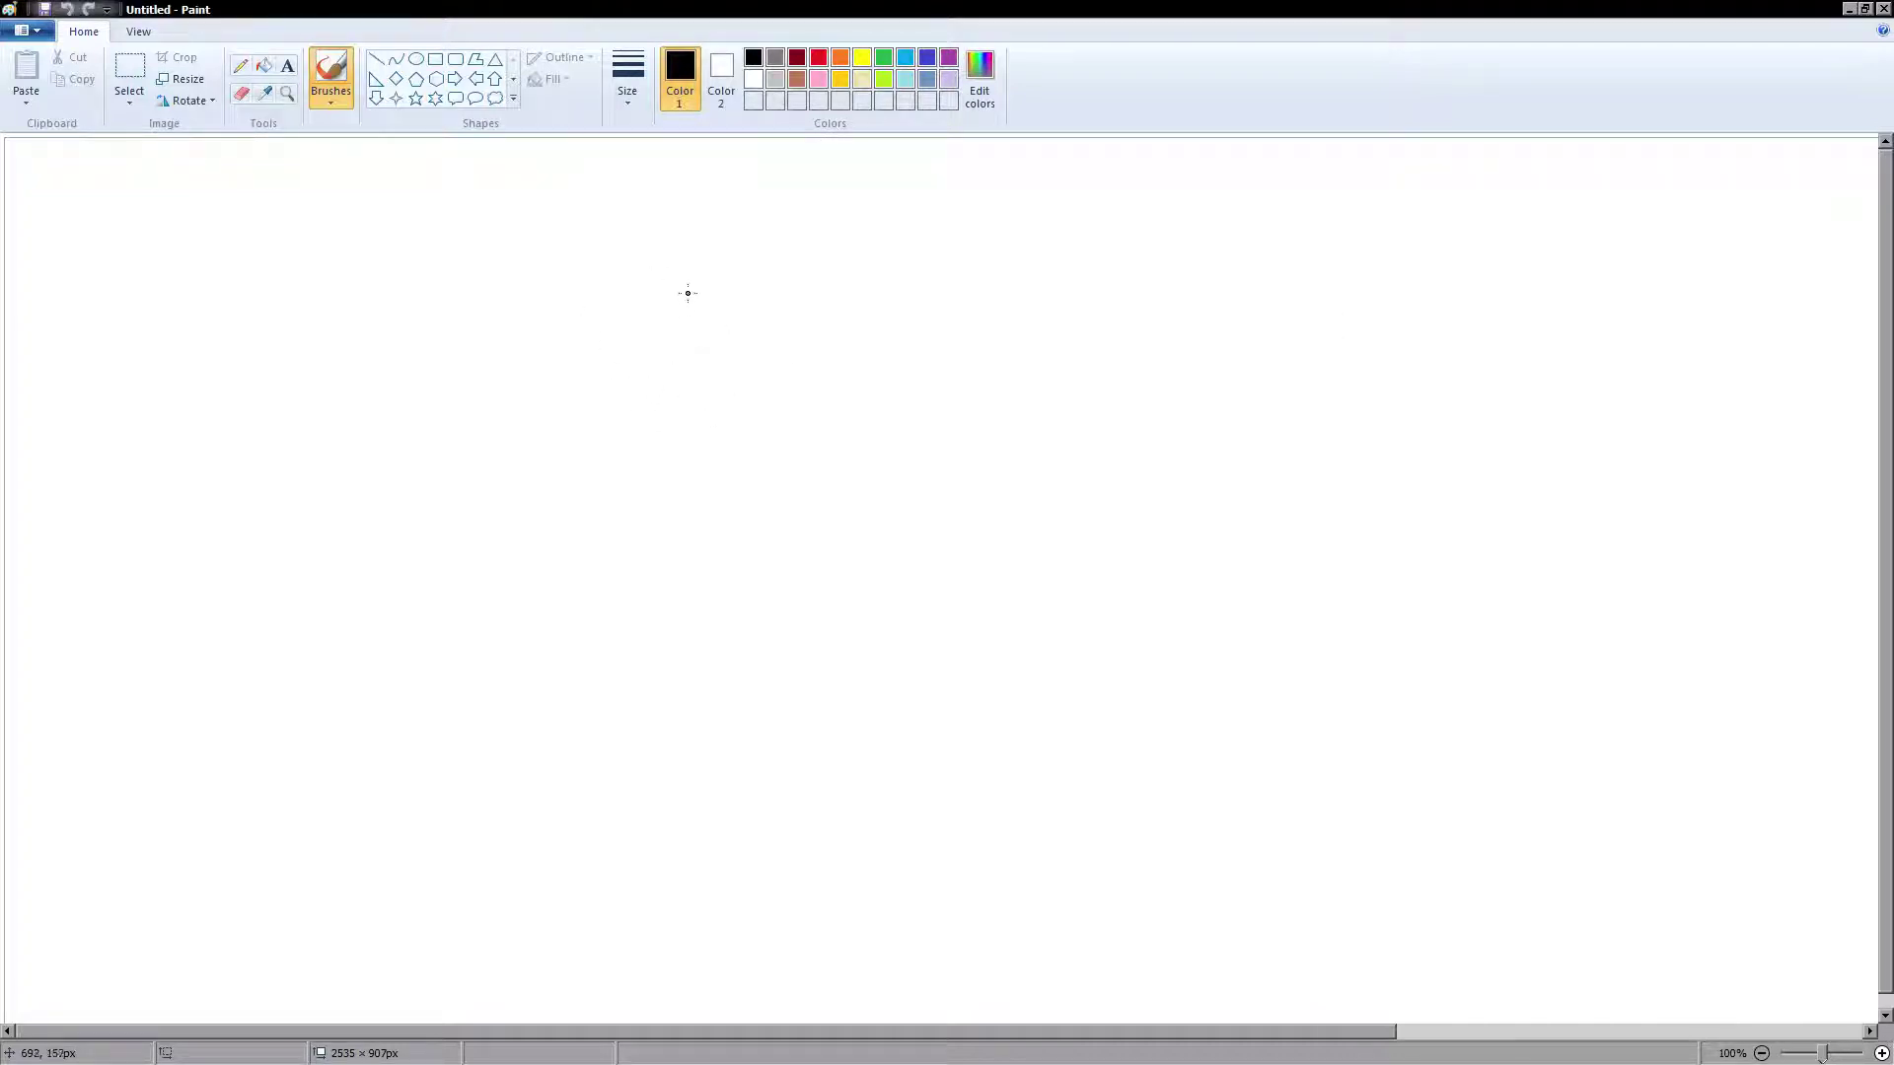
Step: Freehand a closed black rectangle for the CPU box
mouse_move(684, 279)
left_mouse_down()
mouse_move(687, 381)
mouse_move(707, 270)
mouse_move(1065, 291)
left_mouse_up()
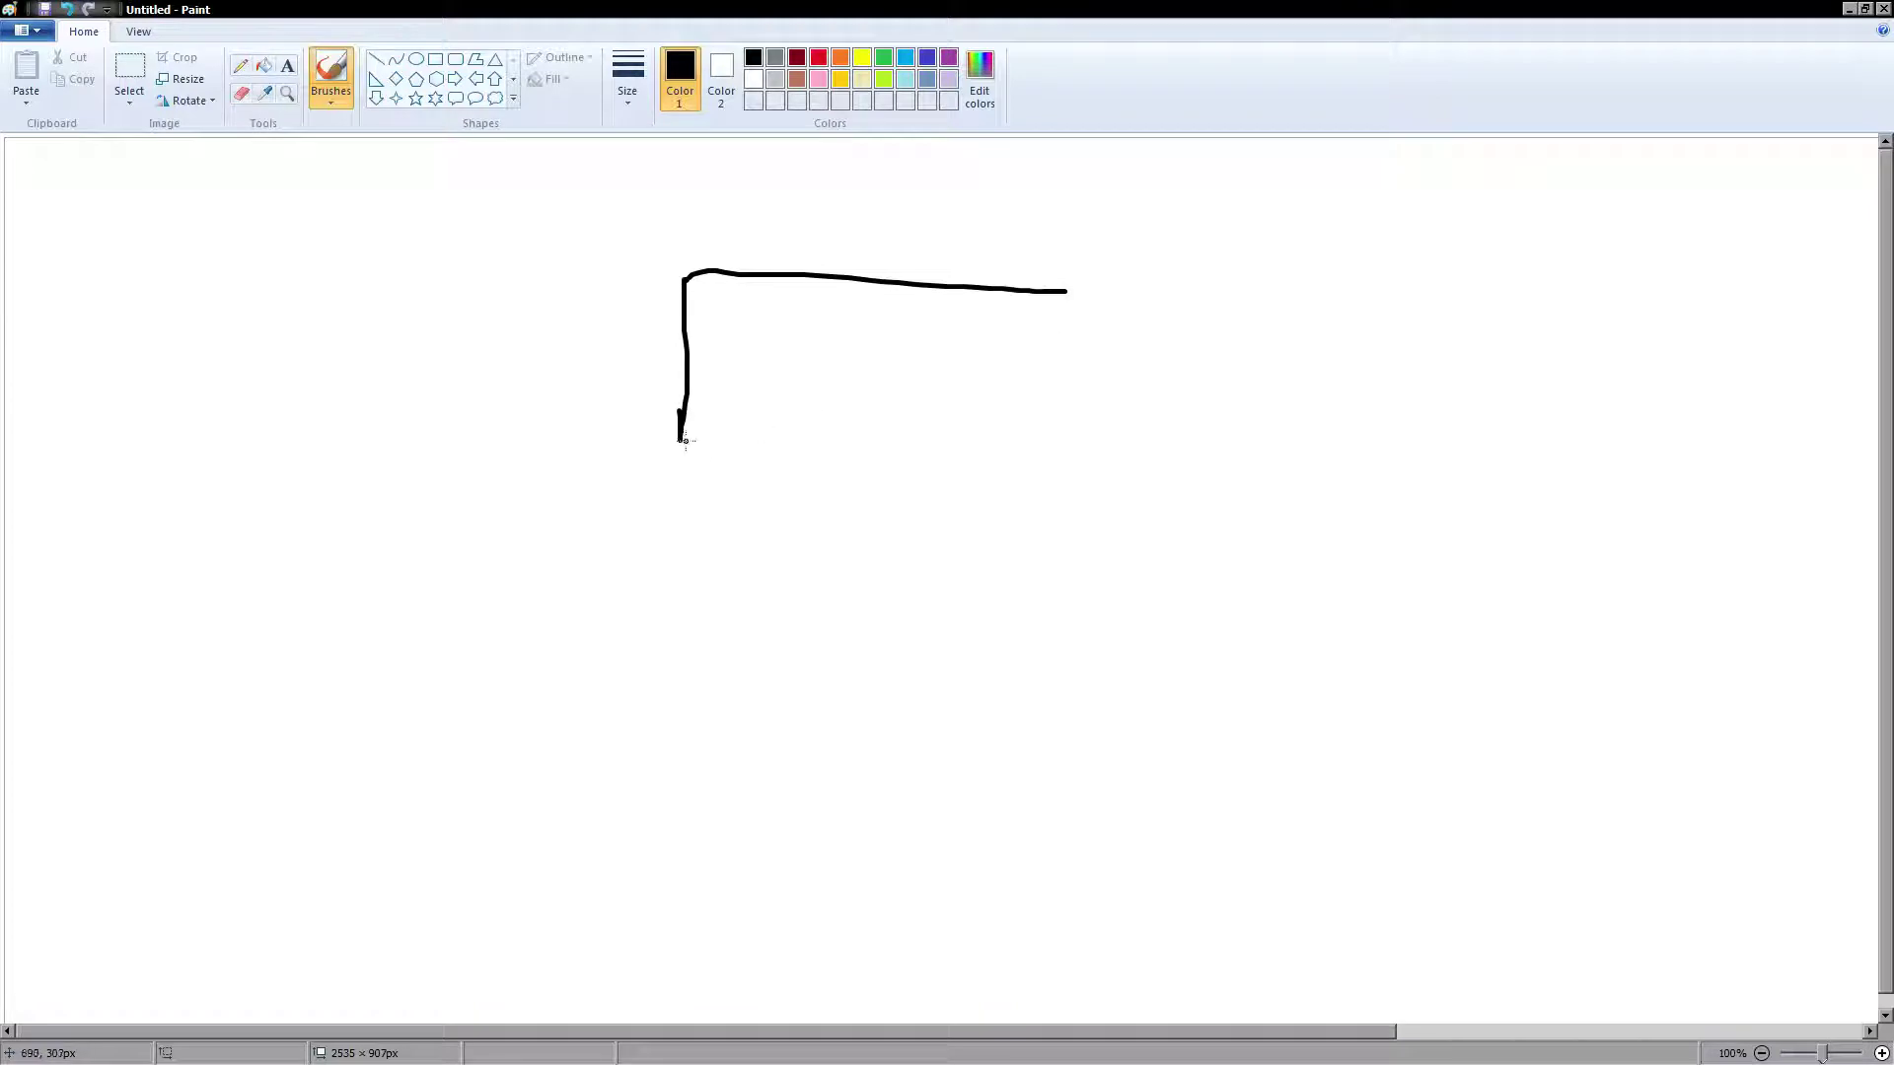
left_click_drag(681, 434, 986, 418)
left_click(951, 370)
mouse_move(982, 293)
left_mouse_down()
mouse_move(978, 434)
mouse_move(995, 411)
left_mouse_up()
Step: Add a slanted label section on top of the box and write FX 8350 in it
mouse_move(685, 185)
left_mouse_down()
mouse_move(684, 281)
mouse_move(942, 177)
mouse_move(1028, 182)
mouse_move(970, 353)
mouse_move(717, 247)
mouse_move(743, 194)
left_mouse_up()
mouse_move(708, 223)
left_mouse_down()
mouse_move(740, 218)
mouse_move(776, 247)
left_mouse_up()
mouse_move(741, 246)
left_mouse_down()
mouse_move(772, 206)
mouse_move(816, 239)
mouse_move(845, 196)
mouse_move(868, 219)
mouse_move(854, 246)
mouse_move(892, 251)
mouse_move(939, 197)
left_mouse_up()
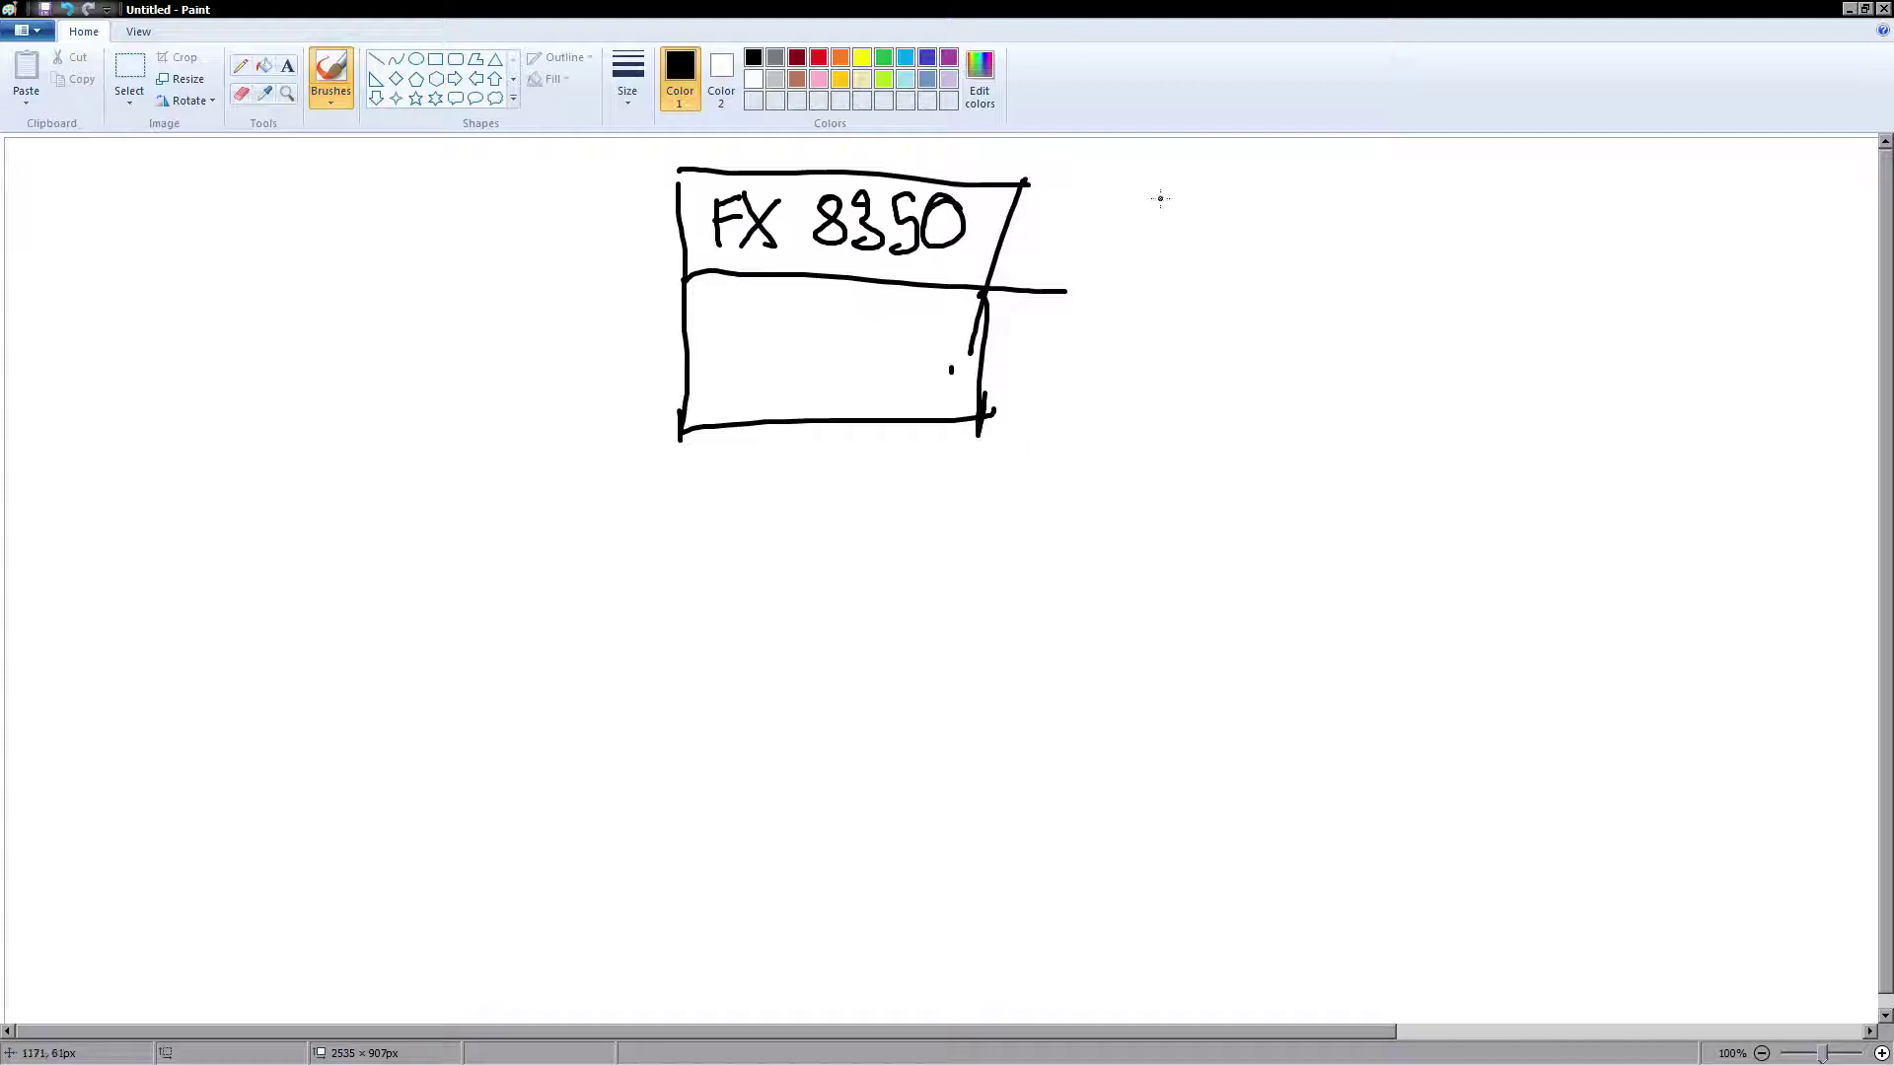
Step: Draw a stick figure's head and hat brim left of the box, starting the word Buildroid above it
mouse_move(355, 215)
left_mouse_down()
mouse_move(308, 237)
mouse_move(317, 249)
left_mouse_up()
mouse_move(285, 165)
left_mouse_down()
mouse_move(354, 170)
mouse_move(374, 198)
mouse_move(408, 151)
mouse_move(490, 207)
left_mouse_up()
left_click(490, 170)
mouse_move(298, 233)
left_mouse_down()
mouse_move(341, 233)
mouse_move(318, 207)
mouse_move(364, 199)
mouse_move(322, 225)
mouse_move(357, 212)
left_mouse_up()
Step: Finish the figure's body, arms and legs, complete Buildroid, and draw an arrow marked mine into the box
mouse_move(343, 283)
left_mouse_down()
mouse_move(342, 346)
mouse_move(311, 286)
mouse_move(377, 272)
left_mouse_up()
left_click_drag(343, 337, 331, 392)
mouse_move(343, 338)
left_mouse_down()
mouse_move(332, 376)
mouse_move(372, 388)
left_mouse_up()
mouse_move(530, 184)
left_mouse_down()
mouse_move(508, 202)
mouse_move(555, 204)
left_mouse_up()
mouse_move(394, 336)
left_mouse_down()
mouse_move(653, 347)
mouse_move(613, 386)
mouse_move(621, 317)
left_mouse_up()
mouse_move(464, 278)
left_mouse_down()
mouse_move(494, 301)
mouse_move(542, 268)
mouse_move(582, 309)
left_mouse_up()
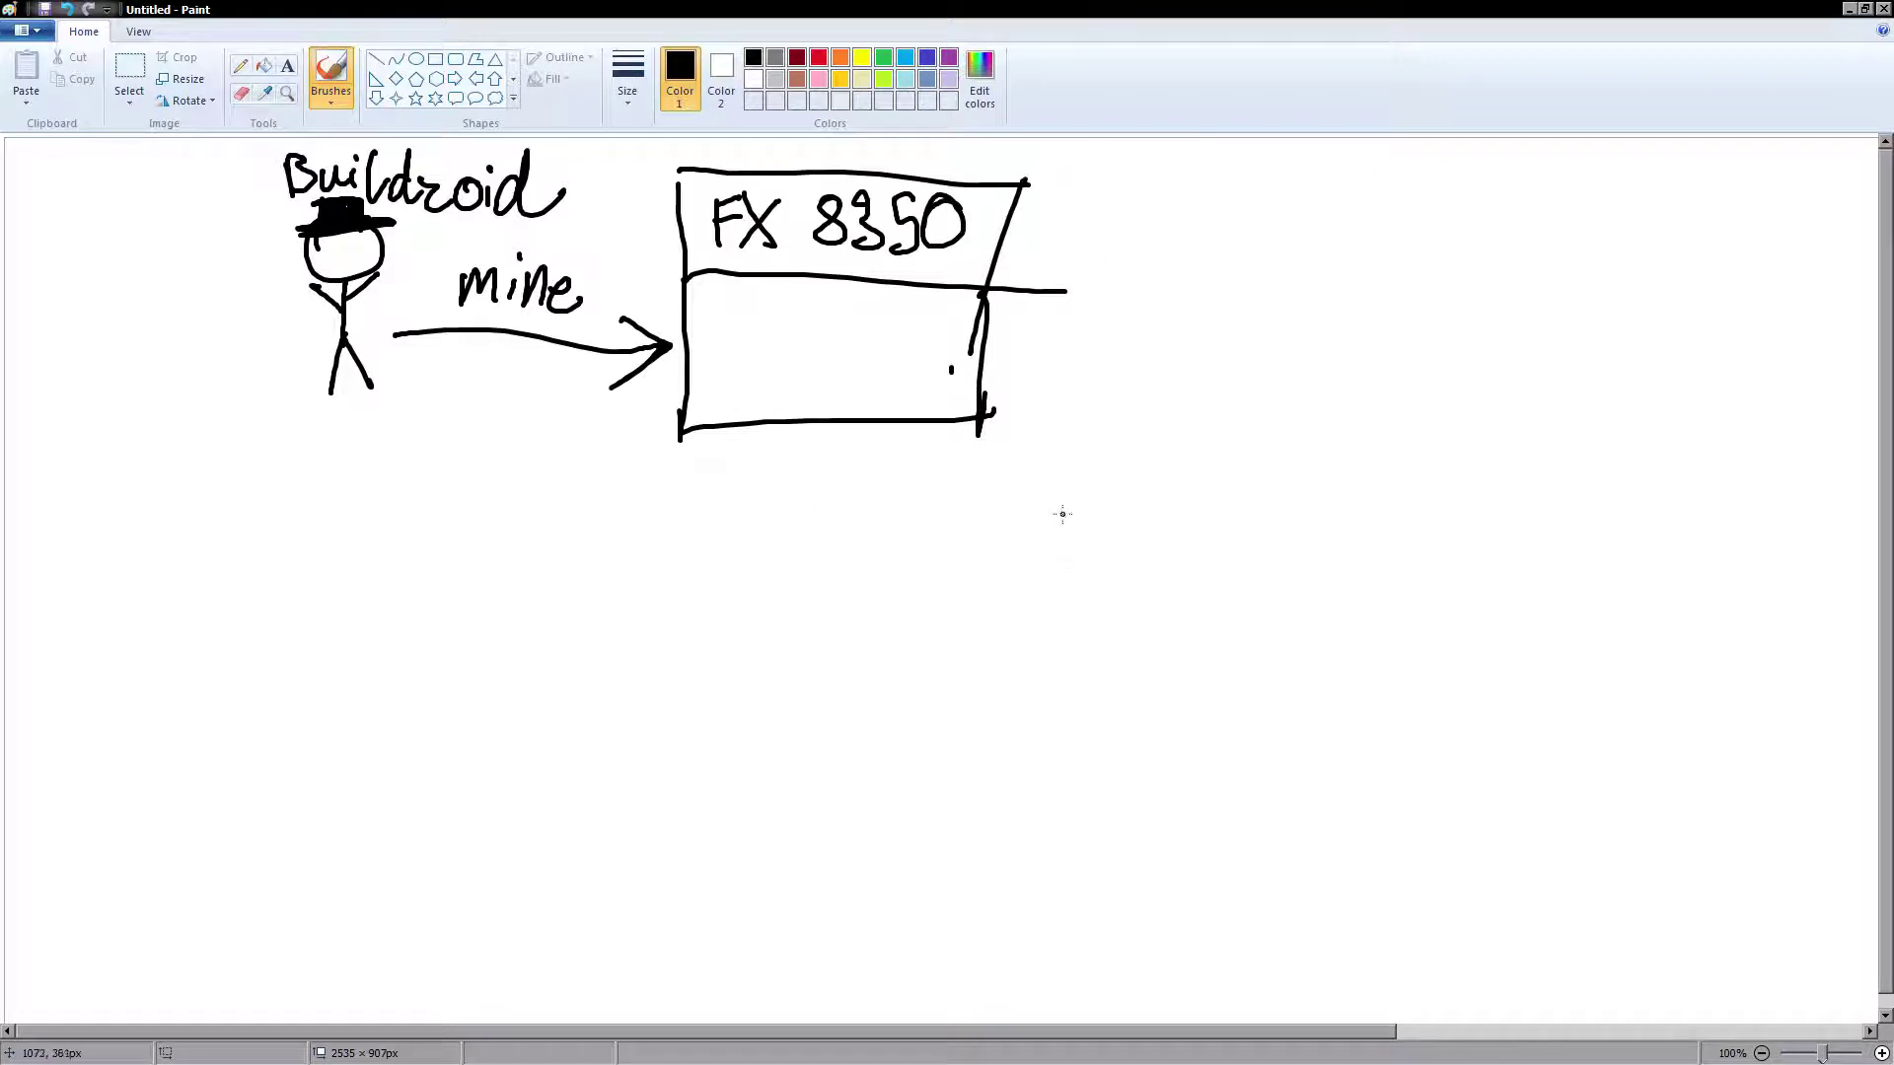
Step: Sketch a divided rectangle inside the box and a second stick figure below it
mouse_move(780, 337)
left_mouse_down()
mouse_move(783, 419)
mouse_move(906, 323)
mouse_move(894, 434)
mouse_move(827, 442)
left_mouse_up()
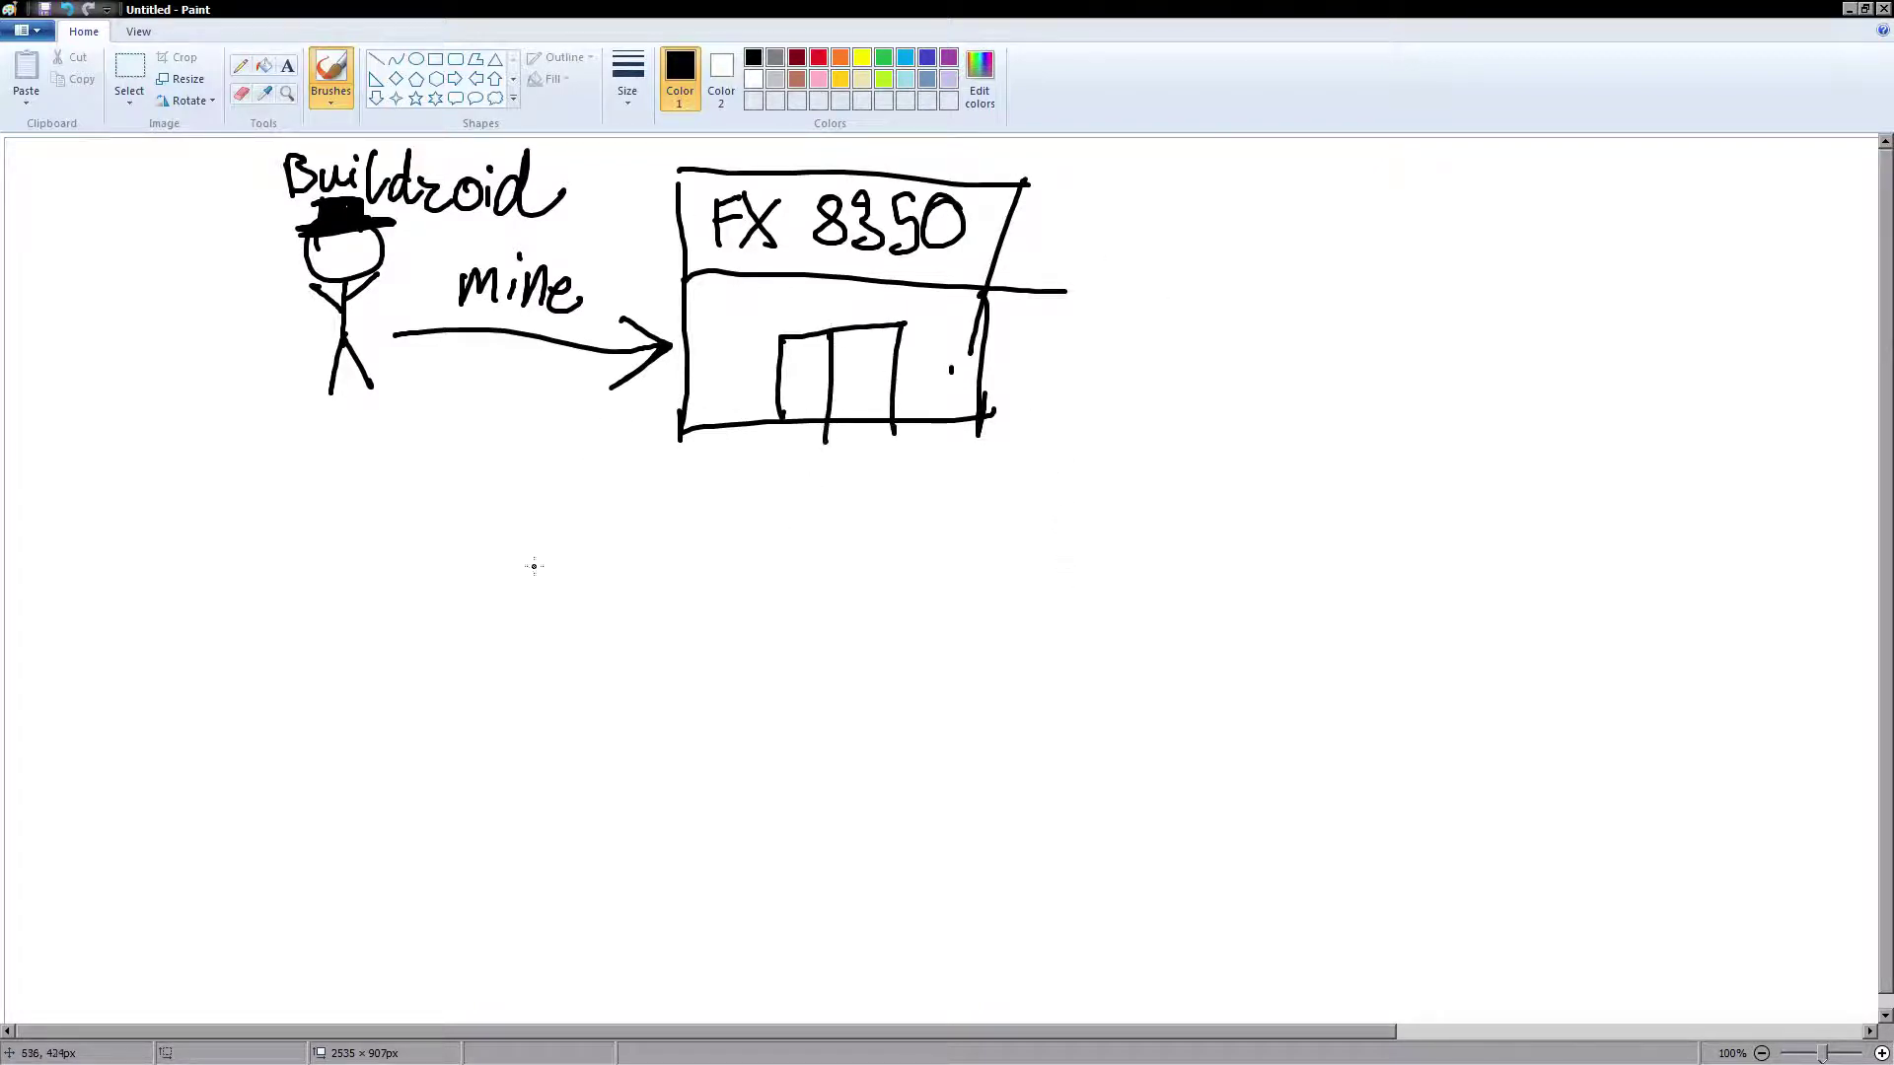
mouse_move(575, 524)
left_mouse_down()
mouse_move(523, 544)
mouse_move(549, 705)
mouse_move(495, 601)
mouse_move(586, 643)
mouse_move(627, 603)
left_mouse_up()
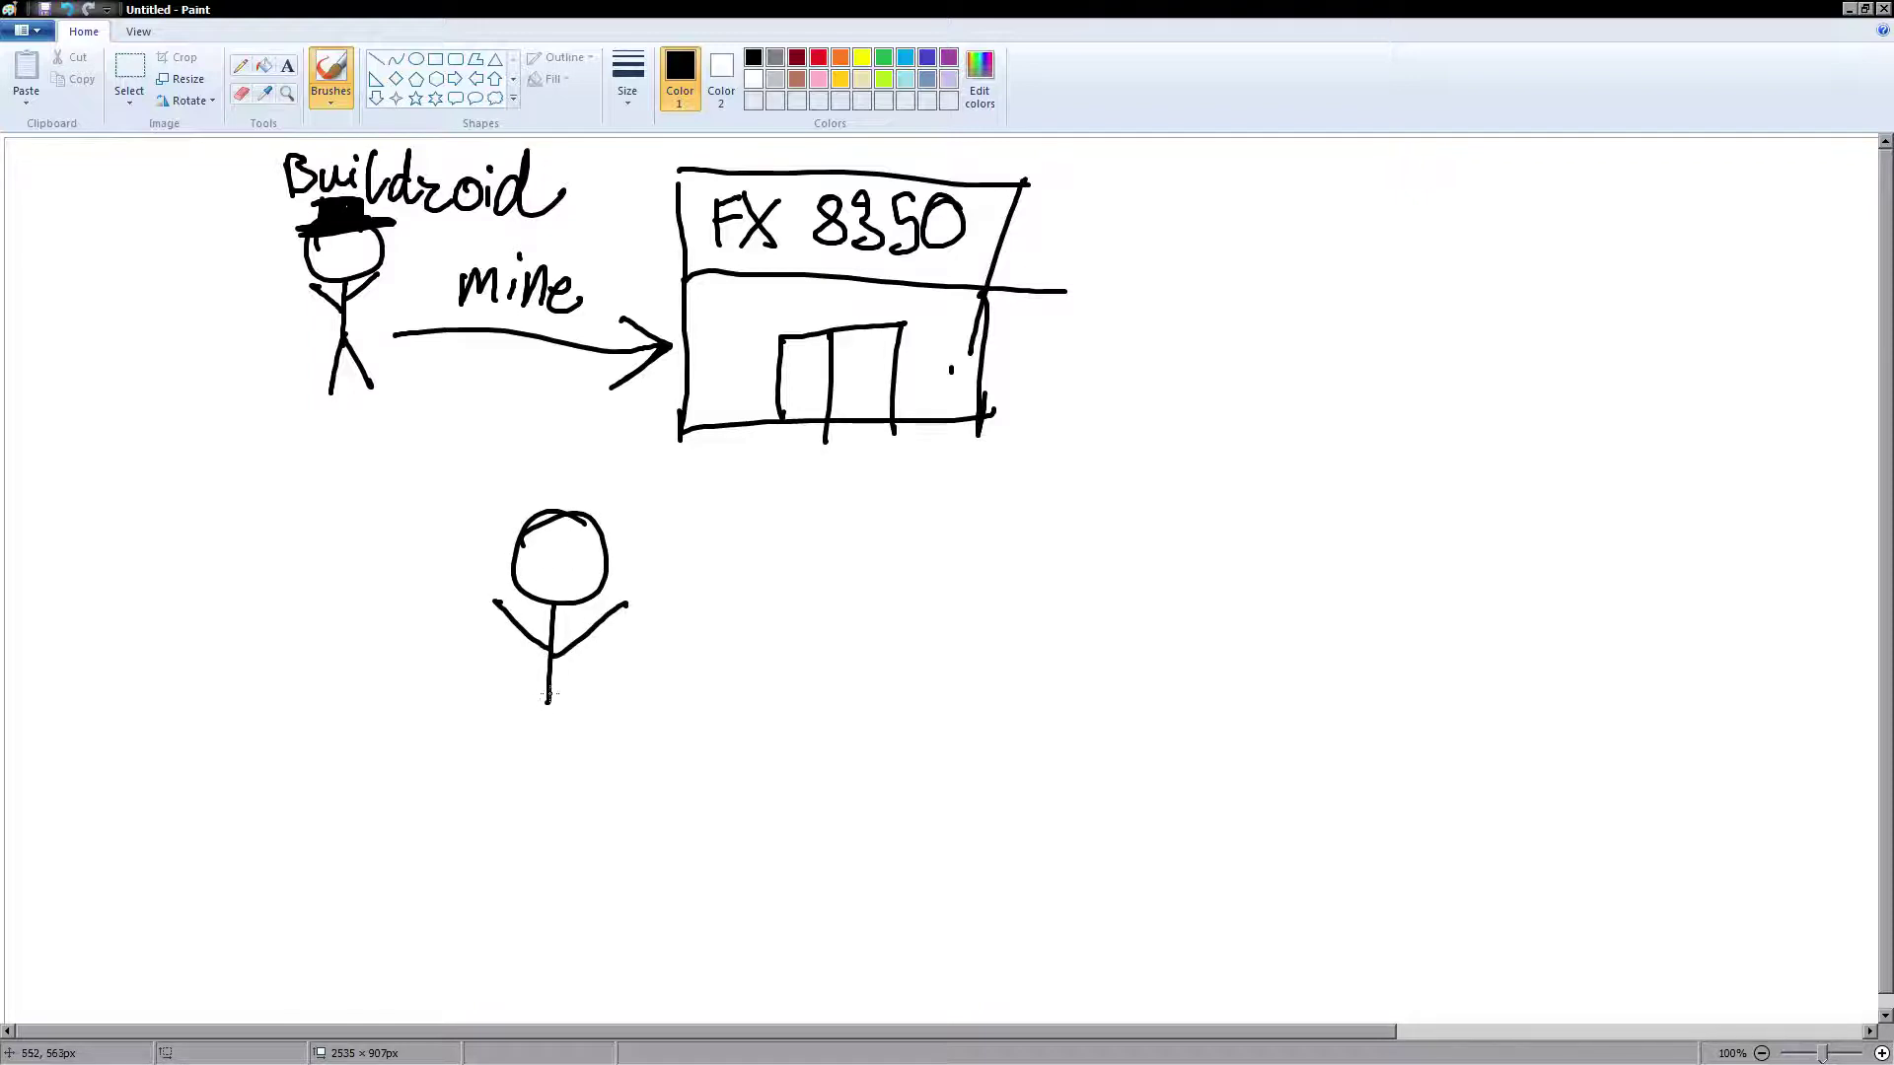
mouse_move(549, 692)
left_mouse_down()
mouse_move(521, 755)
mouse_move(562, 751)
mouse_move(486, 753)
mouse_move(475, 807)
left_mouse_up()
Step: Label the second figure Bob:adder with 45 min beneath, redoing a misdrawn d
mouse_move(548, 785)
left_mouse_down()
mouse_move(532, 817)
mouse_move(591, 779)
mouse_move(578, 806)
left_mouse_up()
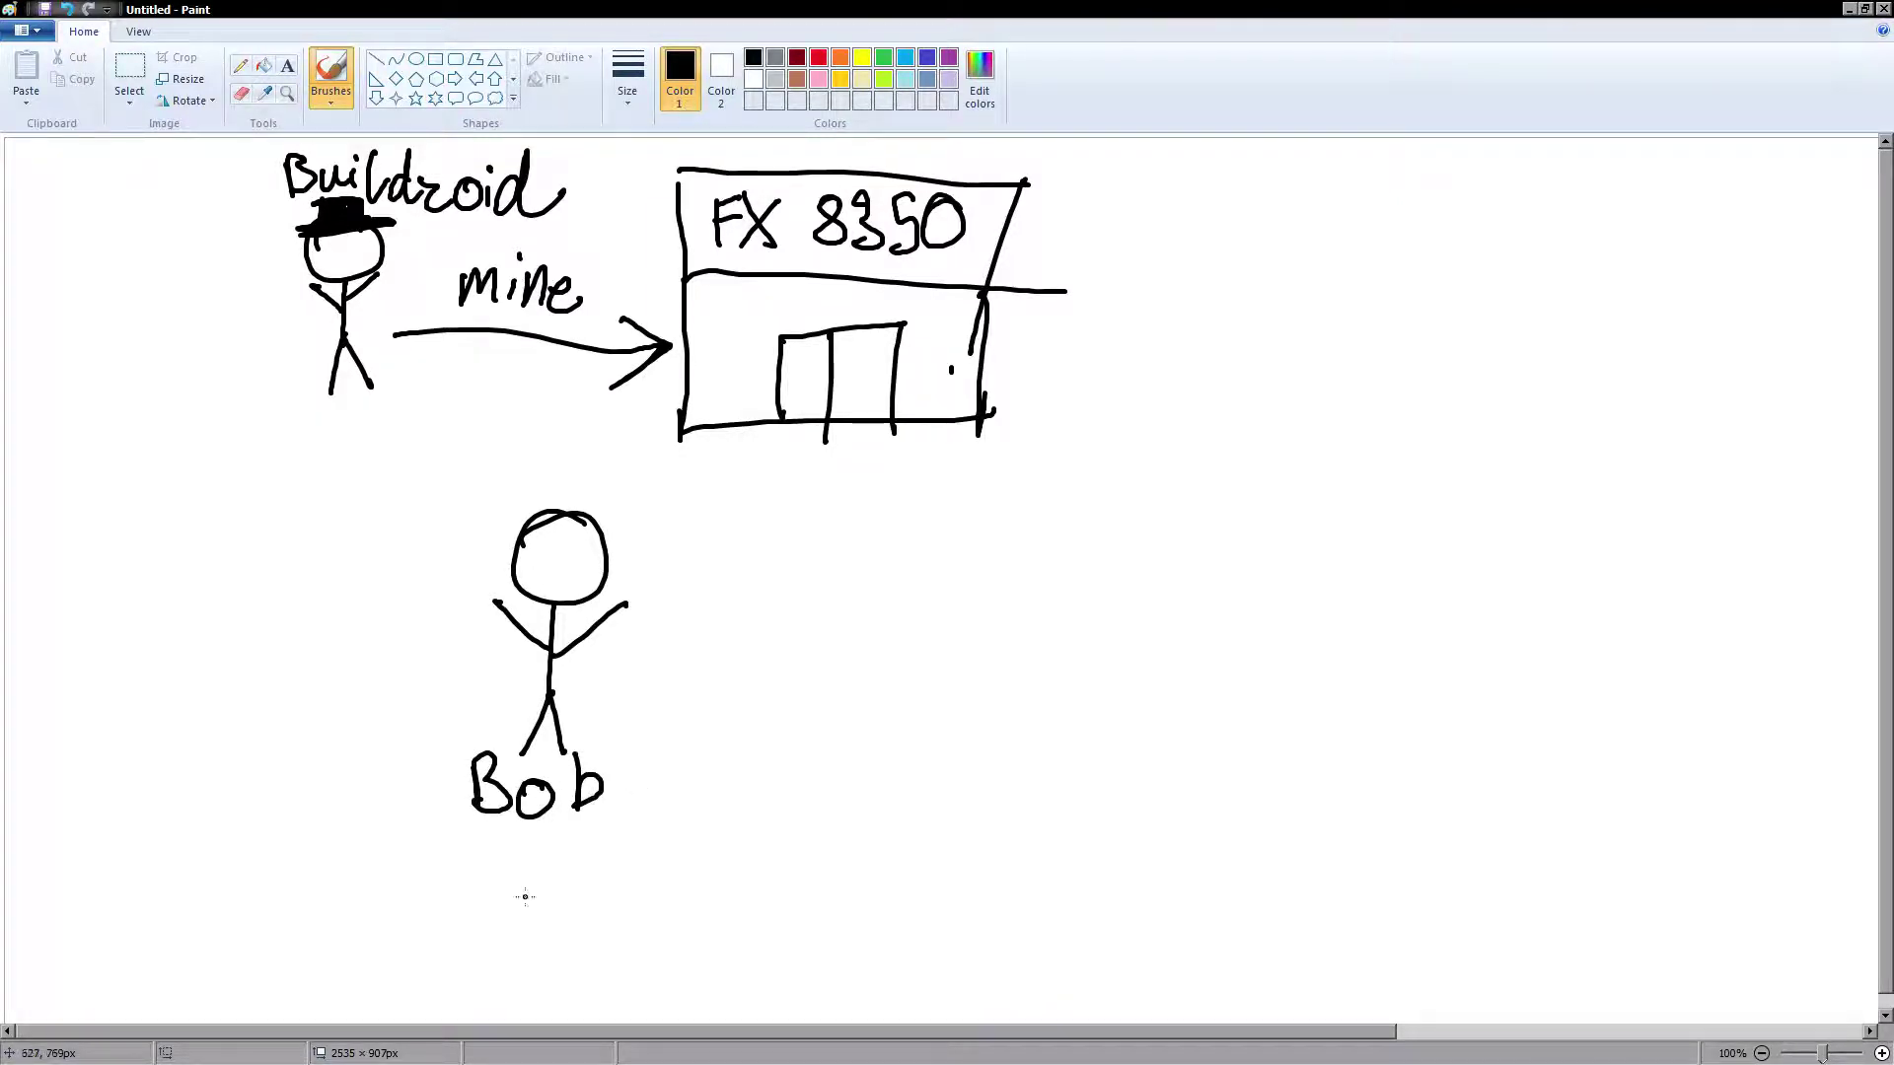
mouse_move(428, 828)
left_mouse_down()
mouse_move(438, 871)
mouse_move(458, 856)
mouse_move(523, 885)
mouse_move(575, 840)
mouse_move(608, 874)
left_mouse_up()
left_click(629, 771)
left_click(629, 789)
mouse_move(689, 770)
left_mouse_down()
mouse_move(691, 714)
mouse_move(702, 804)
mouse_move(715, 718)
mouse_move(752, 795)
left_mouse_up()
key("ctrl+z")
mouse_move(738, 706)
left_mouse_down()
mouse_move(755, 794)
mouse_move(769, 755)
mouse_move(807, 793)
mouse_move(849, 746)
left_mouse_up()
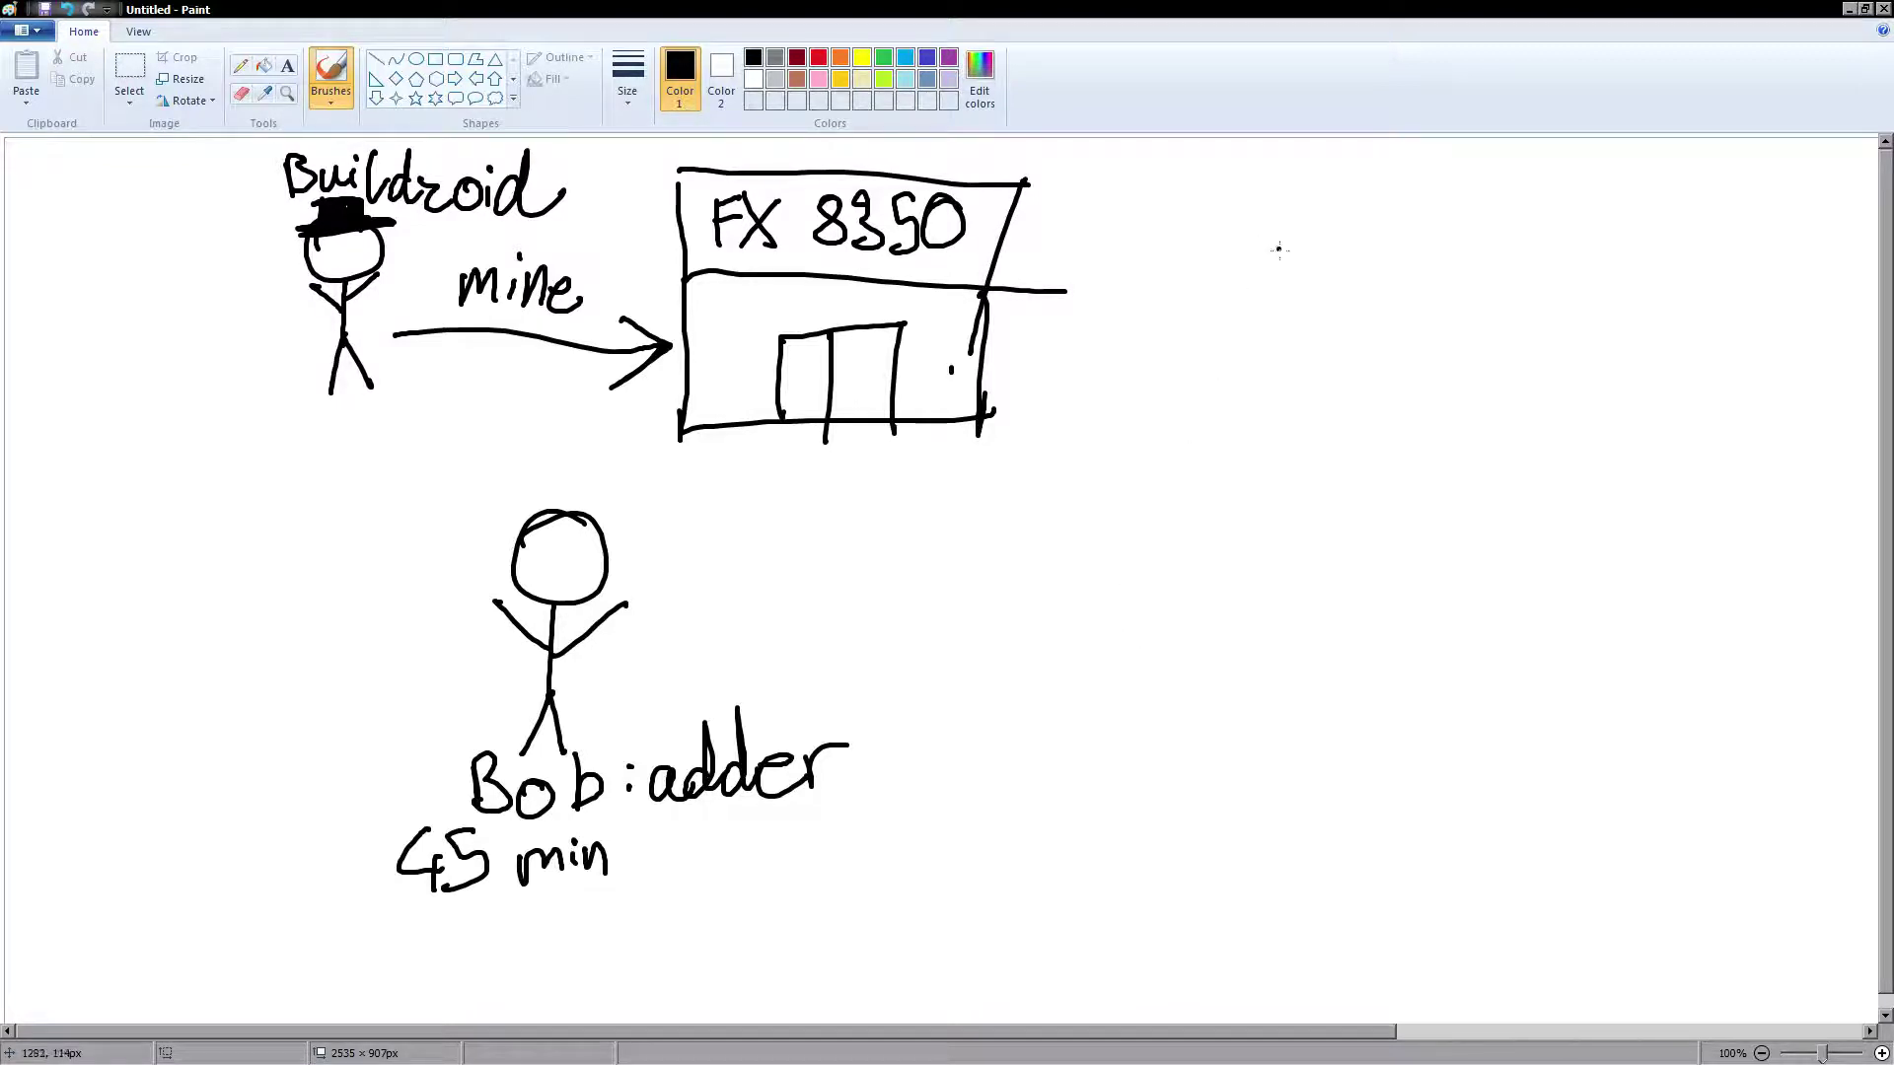
Step: Handwrite 1 hour/shift to the right of the FX 8350 box
left_click_drag(1159, 256, 1179, 277)
mouse_move(1260, 213)
left_mouse_down()
mouse_move(1267, 271)
mouse_move(1307, 243)
mouse_move(1341, 268)
mouse_move(1384, 230)
mouse_move(1392, 296)
left_mouse_up()
left_click_drag(1453, 229, 1426, 258)
left_click_drag(1462, 191, 1492, 262)
left_click(1503, 215)
mouse_move(1556, 187)
left_mouse_down()
mouse_move(1511, 260)
mouse_move(1539, 234)
mouse_move(1562, 258)
mouse_move(1584, 229)
left_mouse_up()
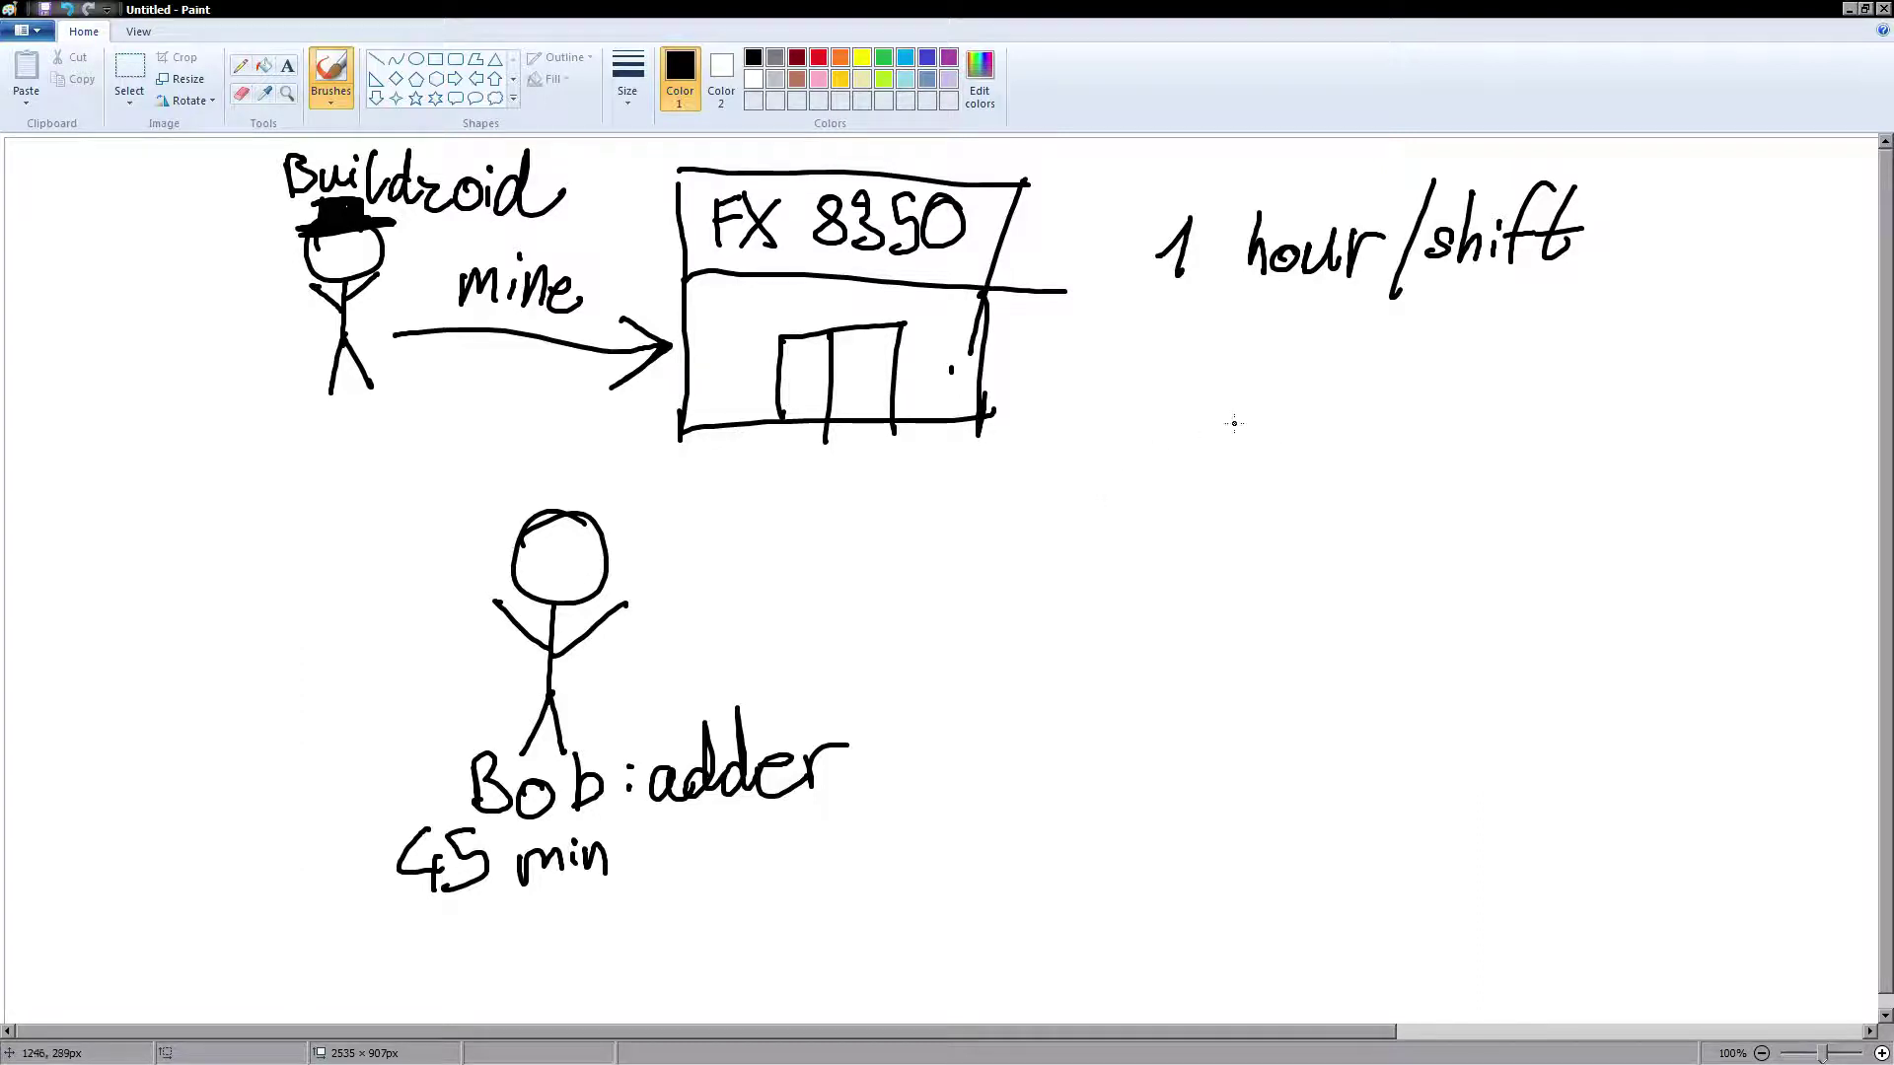
Step: Handwrite 50 minutes/shift on the line beneath 1 hour/shift
mouse_move(1125, 318)
left_mouse_down()
mouse_move(1254, 371)
mouse_move(1271, 337)
mouse_move(1282, 361)
mouse_move(1327, 342)
mouse_move(1347, 366)
mouse_move(1355, 325)
mouse_move(1405, 337)
mouse_move(1395, 381)
left_mouse_up()
left_click_drag(1461, 293, 1431, 406)
left_click_drag(1505, 331, 1462, 375)
left_click_drag(1512, 315, 1535, 375)
left_click_drag(1544, 341, 1547, 374)
left_click_drag(1584, 296, 1558, 373)
left_click_drag(1544, 345, 1585, 335)
left_click_drag(1623, 284, 1609, 363)
left_click_drag(1588, 329, 1619, 323)
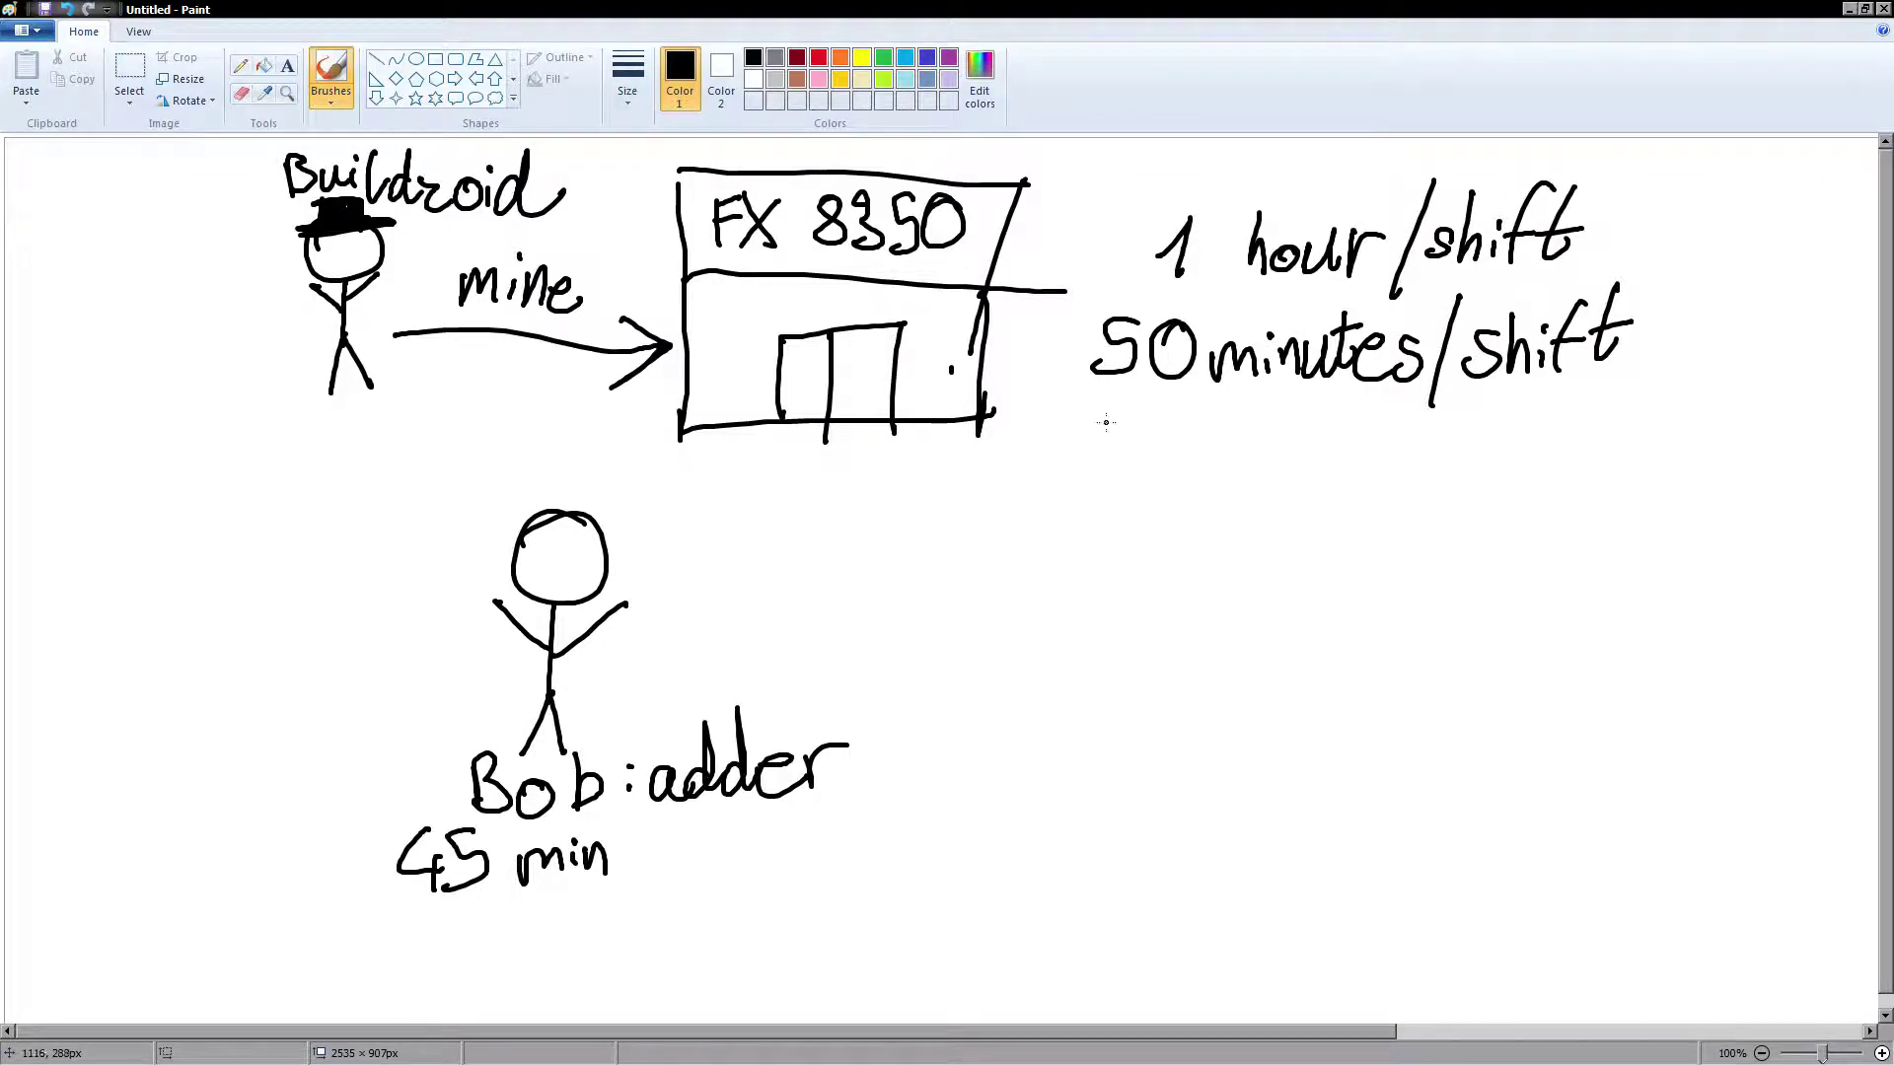
Step: Handwrite 40 minutes/shift as a third line under 50 minutes/shift
left_click_drag(1113, 414, 1106, 487)
mouse_move(1167, 419)
left_mouse_down()
mouse_move(1186, 454)
mouse_move(1246, 440)
mouse_move(1302, 492)
mouse_move(1351, 437)
mouse_move(1378, 438)
mouse_move(1384, 464)
mouse_move(1394, 438)
mouse_move(1421, 475)
left_mouse_up()
mouse_move(1450, 436)
left_mouse_down()
mouse_move(1413, 481)
mouse_move(1456, 501)
left_mouse_up()
left_click_drag(1509, 444, 1483, 481)
left_click_drag(1530, 414, 1545, 484)
left_click_drag(1554, 460, 1558, 480)
mouse_move(1618, 404)
left_mouse_down()
mouse_move(1567, 489)
mouse_move(1600, 450)
left_mouse_up()
left_click_drag(1625, 405, 1613, 485)
left_click_drag(1601, 451, 1632, 453)
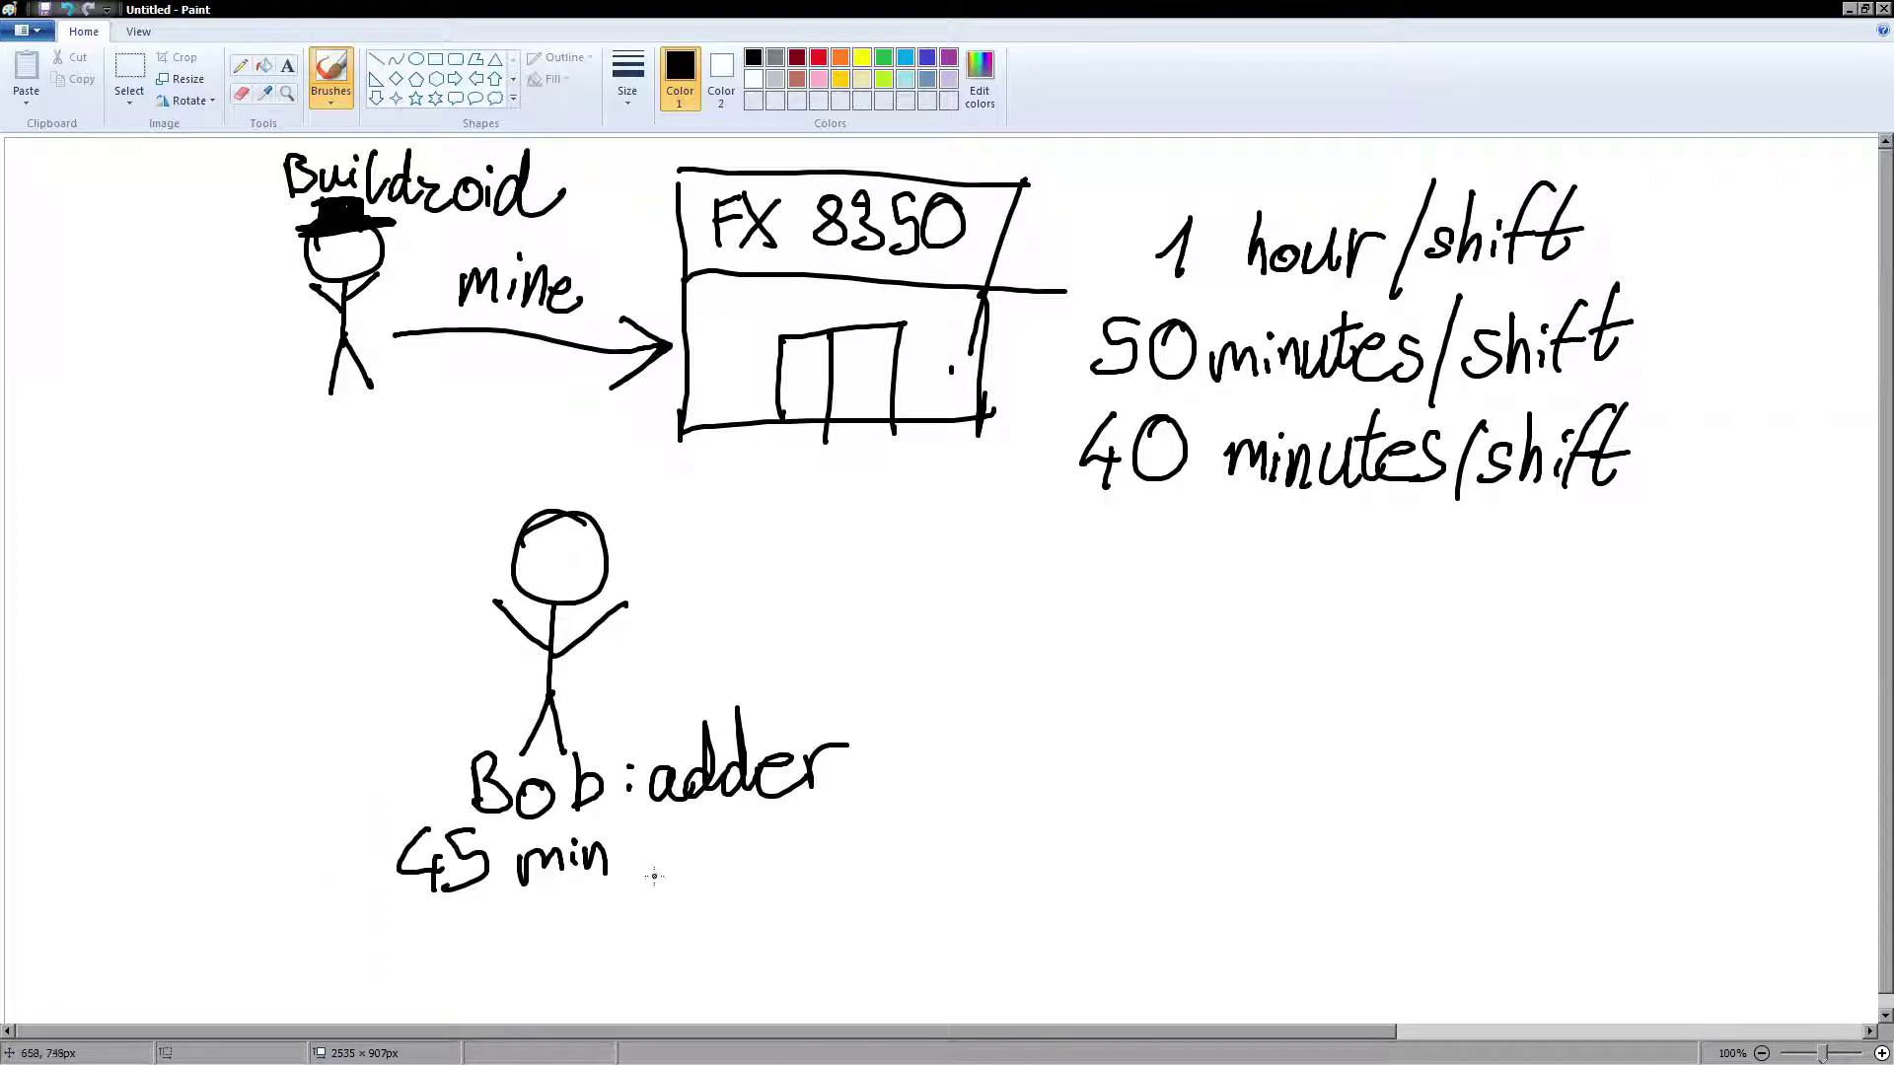
Step: Extend Bob's note so it reads 45 min to finish work
left_click_drag(669, 832, 695, 875)
mouse_move(657, 853)
left_mouse_down()
mouse_move(774, 818)
mouse_move(751, 875)
left_mouse_up()
mouse_move(742, 854)
left_mouse_down()
mouse_move(780, 850)
mouse_move(780, 873)
mouse_move(847, 854)
mouse_move(838, 867)
left_mouse_up()
left_click_drag(859, 802, 858, 868)
mouse_move(859, 847)
left_mouse_down()
mouse_move(880, 865)
mouse_move(1034, 790)
mouse_move(1045, 837)
left_mouse_up()
mouse_move(1066, 789)
left_mouse_down()
mouse_move(1048, 814)
mouse_move(1075, 844)
left_mouse_up()
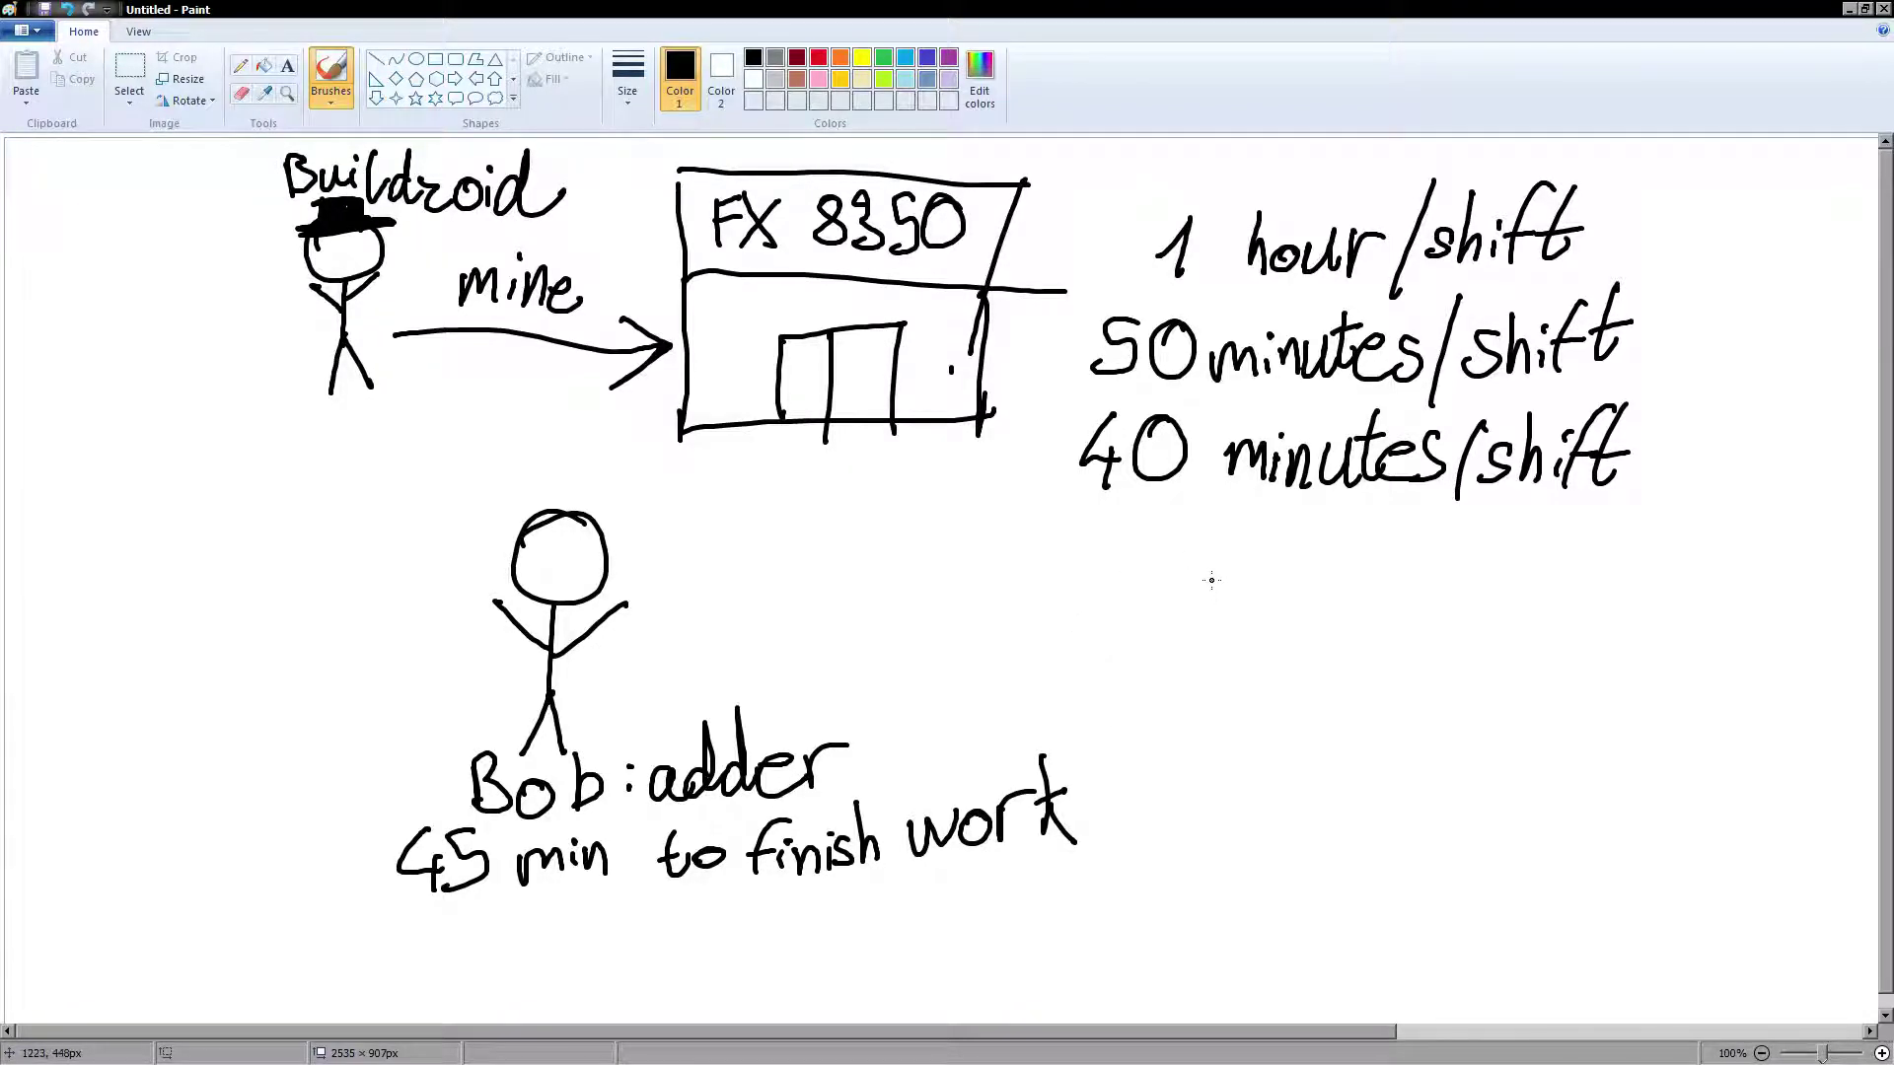
Step: Draw a circle with a hatched lower half below 40 minutes/shift and label it chem V
mouse_move(1190, 588)
left_mouse_down()
mouse_move(1167, 640)
mouse_move(1257, 598)
mouse_move(1206, 562)
mouse_move(1225, 537)
mouse_move(1225, 578)
mouse_move(1172, 622)
mouse_move(1274, 611)
left_mouse_up()
mouse_move(1170, 620)
left_mouse_down()
mouse_move(1264, 612)
mouse_move(1171, 626)
mouse_move(1178, 659)
mouse_move(1218, 619)
mouse_move(1244, 663)
left_mouse_up()
mouse_move(1328, 604)
left_mouse_down()
mouse_move(1298, 619)
mouse_move(1328, 642)
left_mouse_up()
left_click_drag(1342, 562, 1376, 633)
mouse_move(1363, 618)
left_mouse_down()
mouse_move(1493, 617)
mouse_move(1524, 559)
left_mouse_up()
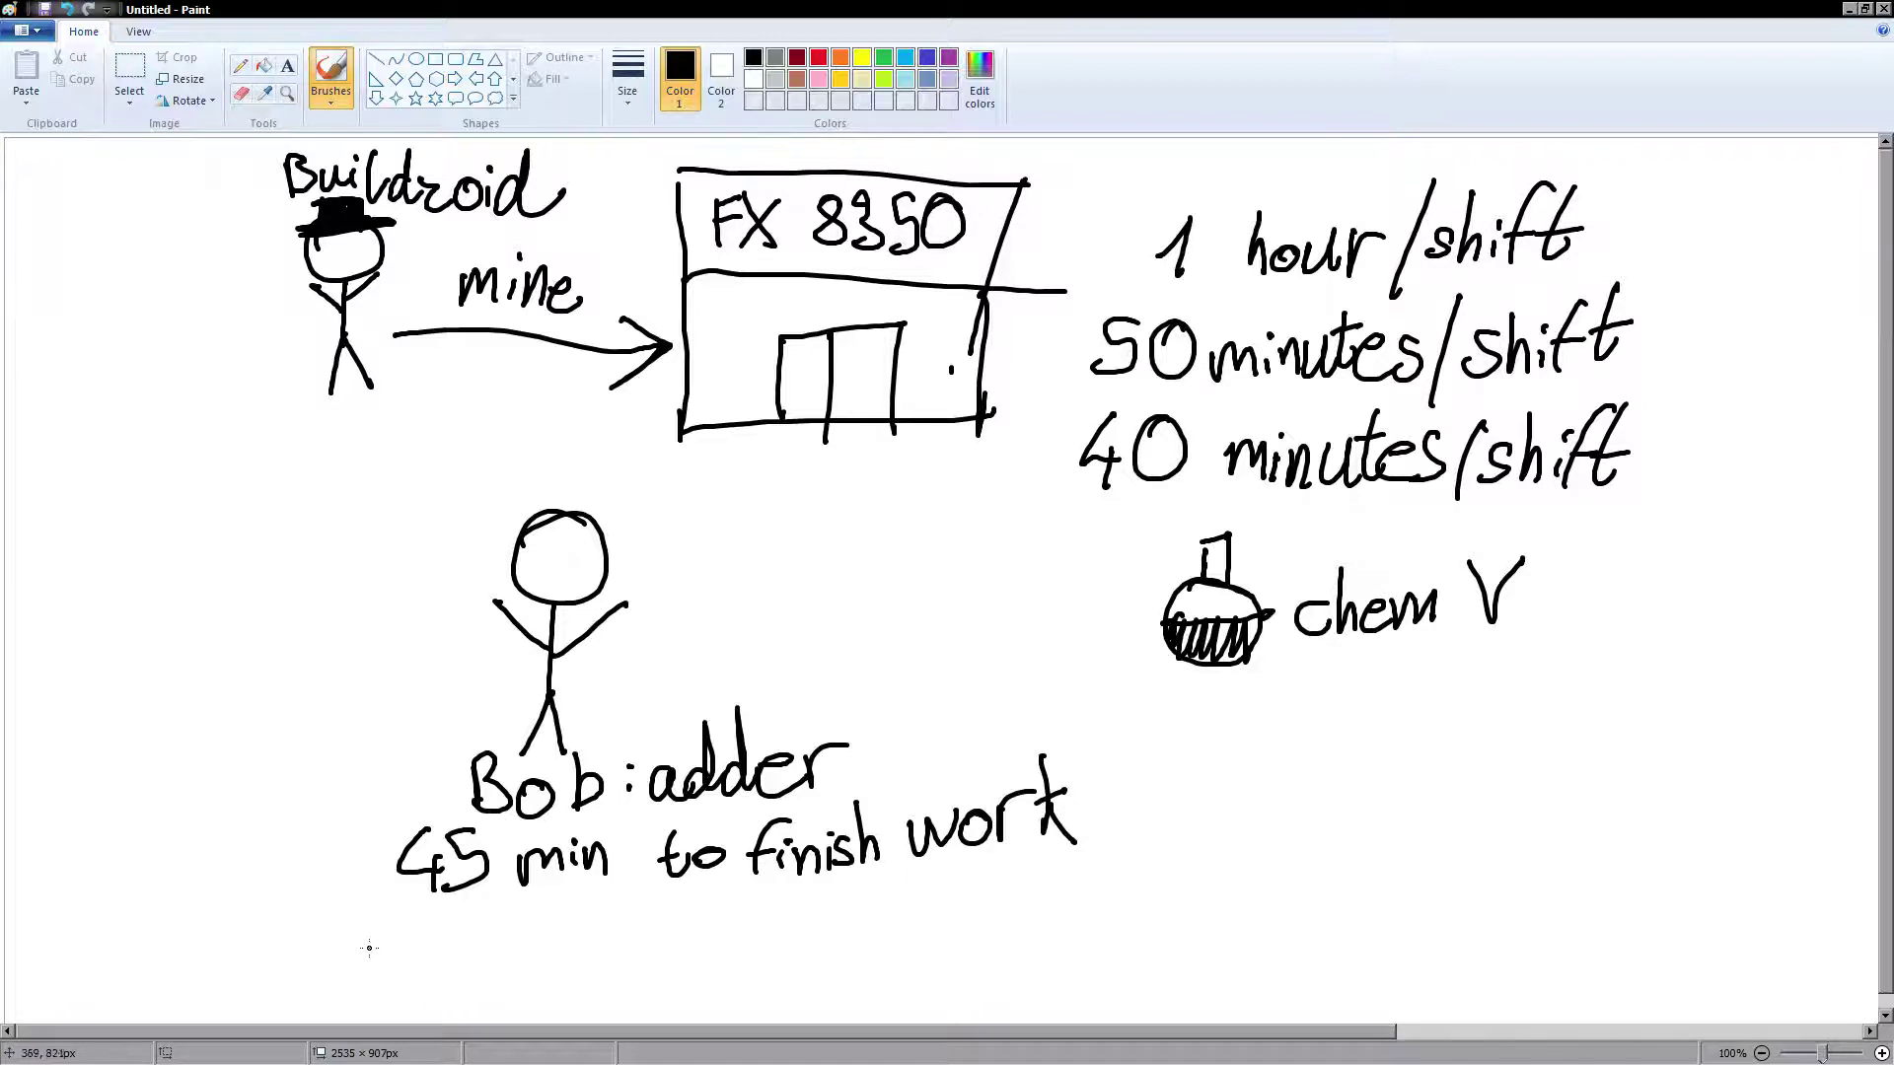
Step: Start writing chem V on the lower-left canvas, undoing a wrongly drawn v
mouse_move(373, 944)
left_mouse_down()
mouse_move(377, 970)
mouse_move(309, 952)
mouse_move(294, 982)
left_mouse_up()
mouse_move(386, 923)
left_mouse_down()
mouse_move(415, 970)
mouse_move(471, 934)
mouse_move(487, 977)
mouse_move(547, 906)
left_mouse_up()
key("ctrl+z")
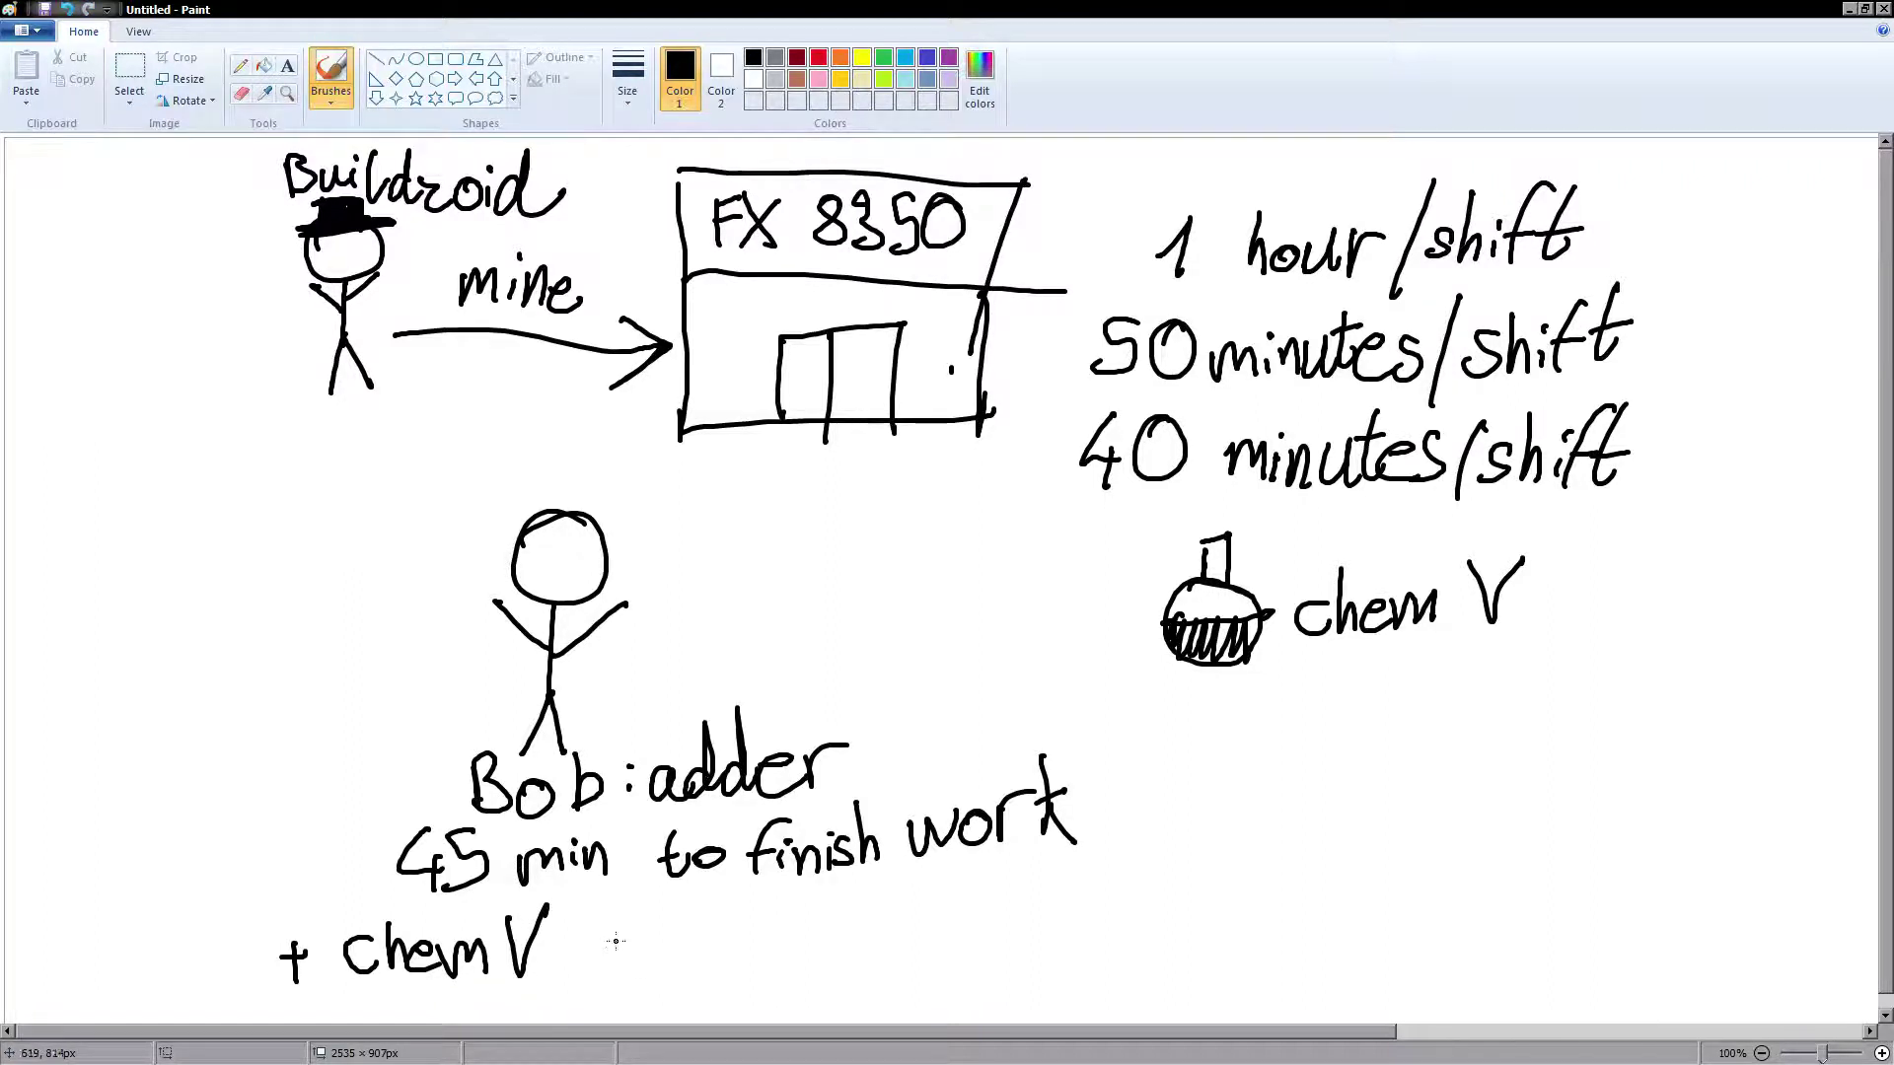
Step: Handwrite 35 minutes right of + chem V and 20mg beneath chem V, removing stray strokes
mouse_move(663, 919)
left_mouse_down()
mouse_move(696, 957)
mouse_move(659, 971)
left_mouse_up()
mouse_move(735, 916)
left_mouse_down()
mouse_move(700, 916)
mouse_move(696, 969)
mouse_move(870, 949)
mouse_move(962, 909)
mouse_move(942, 942)
left_mouse_up()
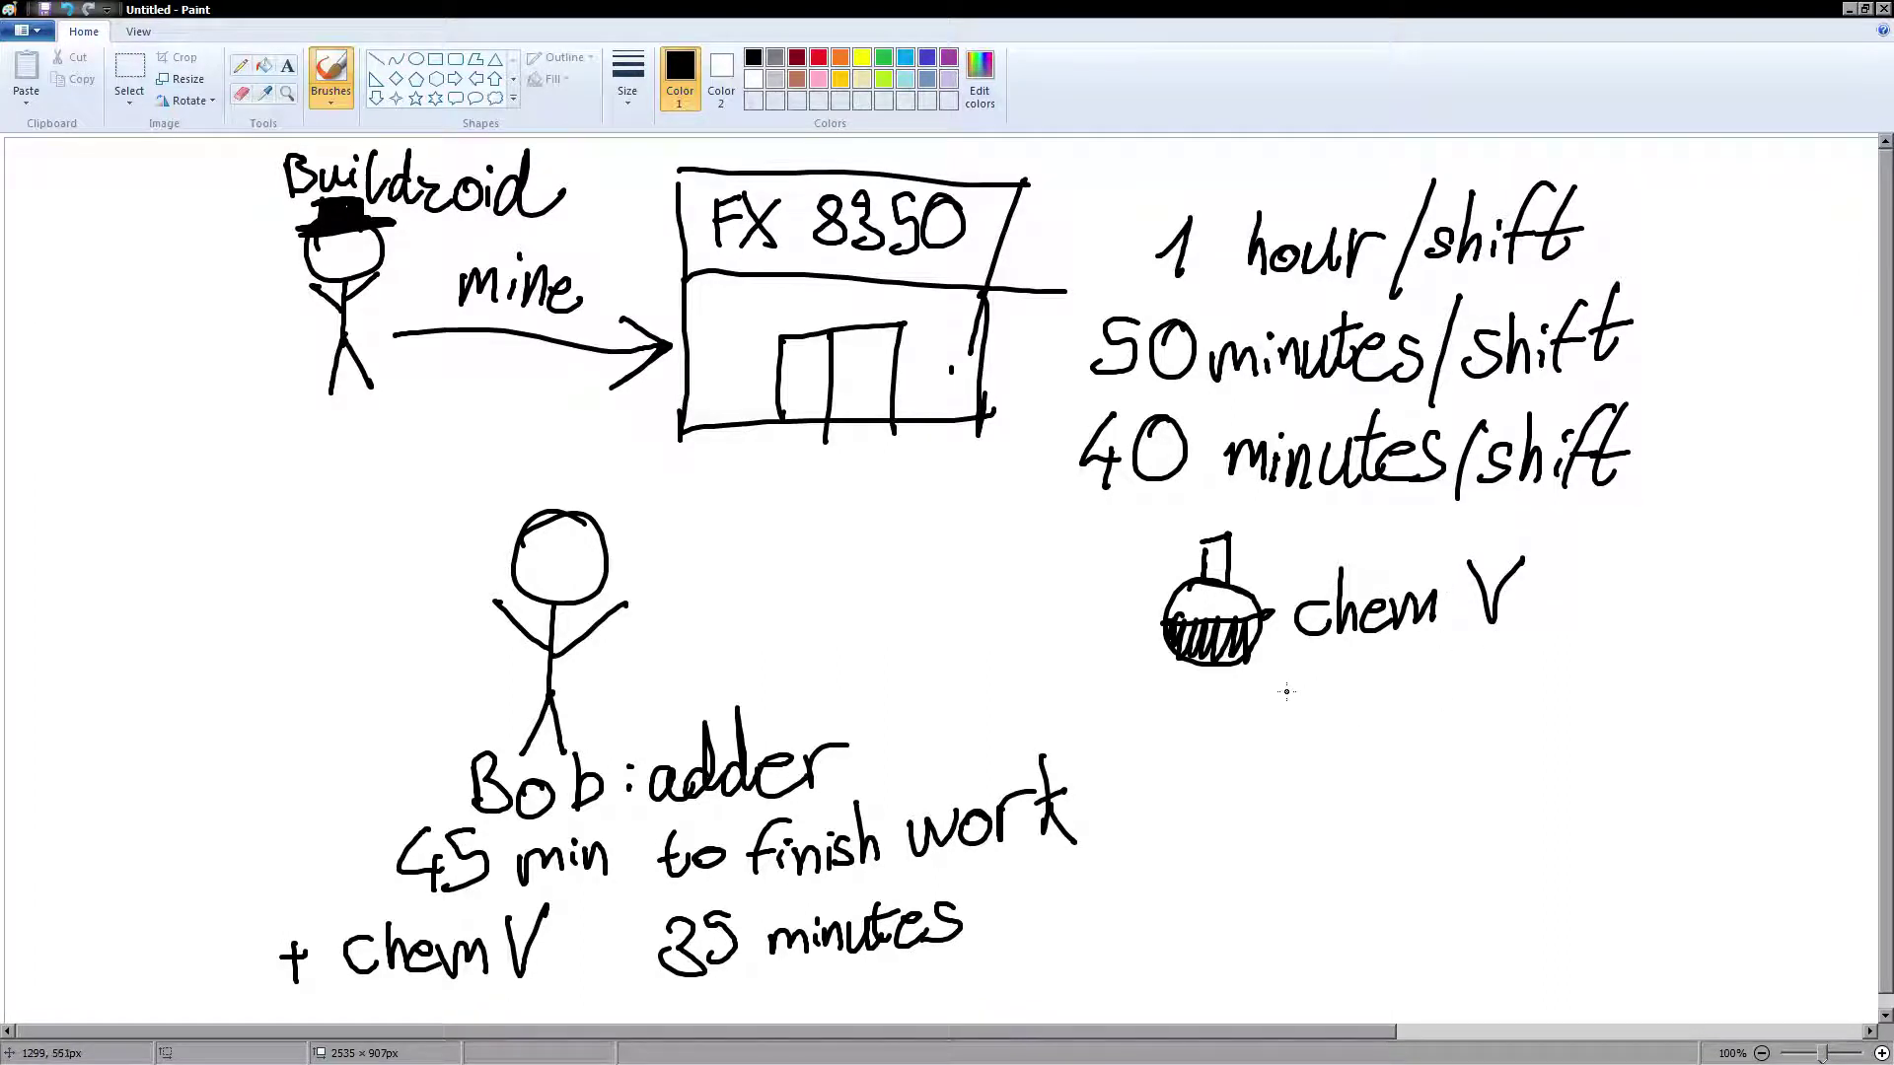
mouse_move(1284, 681)
left_mouse_down()
mouse_move(1335, 672)
mouse_move(1400, 708)
mouse_move(1525, 671)
mouse_move(1581, 688)
mouse_move(1519, 671)
left_mouse_up()
key("ctrl+z")
key("ctrl+z")
key("ctrl+z")
Step: Draw an equals sign and a skull with crossed-out eyes after 20mg
left_click_drag(1487, 690, 1525, 686)
mouse_move(1576, 628)
left_mouse_down()
mouse_move(1583, 688)
mouse_move(1550, 709)
mouse_move(1547, 662)
mouse_move(1594, 659)
left_mouse_up()
left_click_drag(1600, 644, 1590, 654)
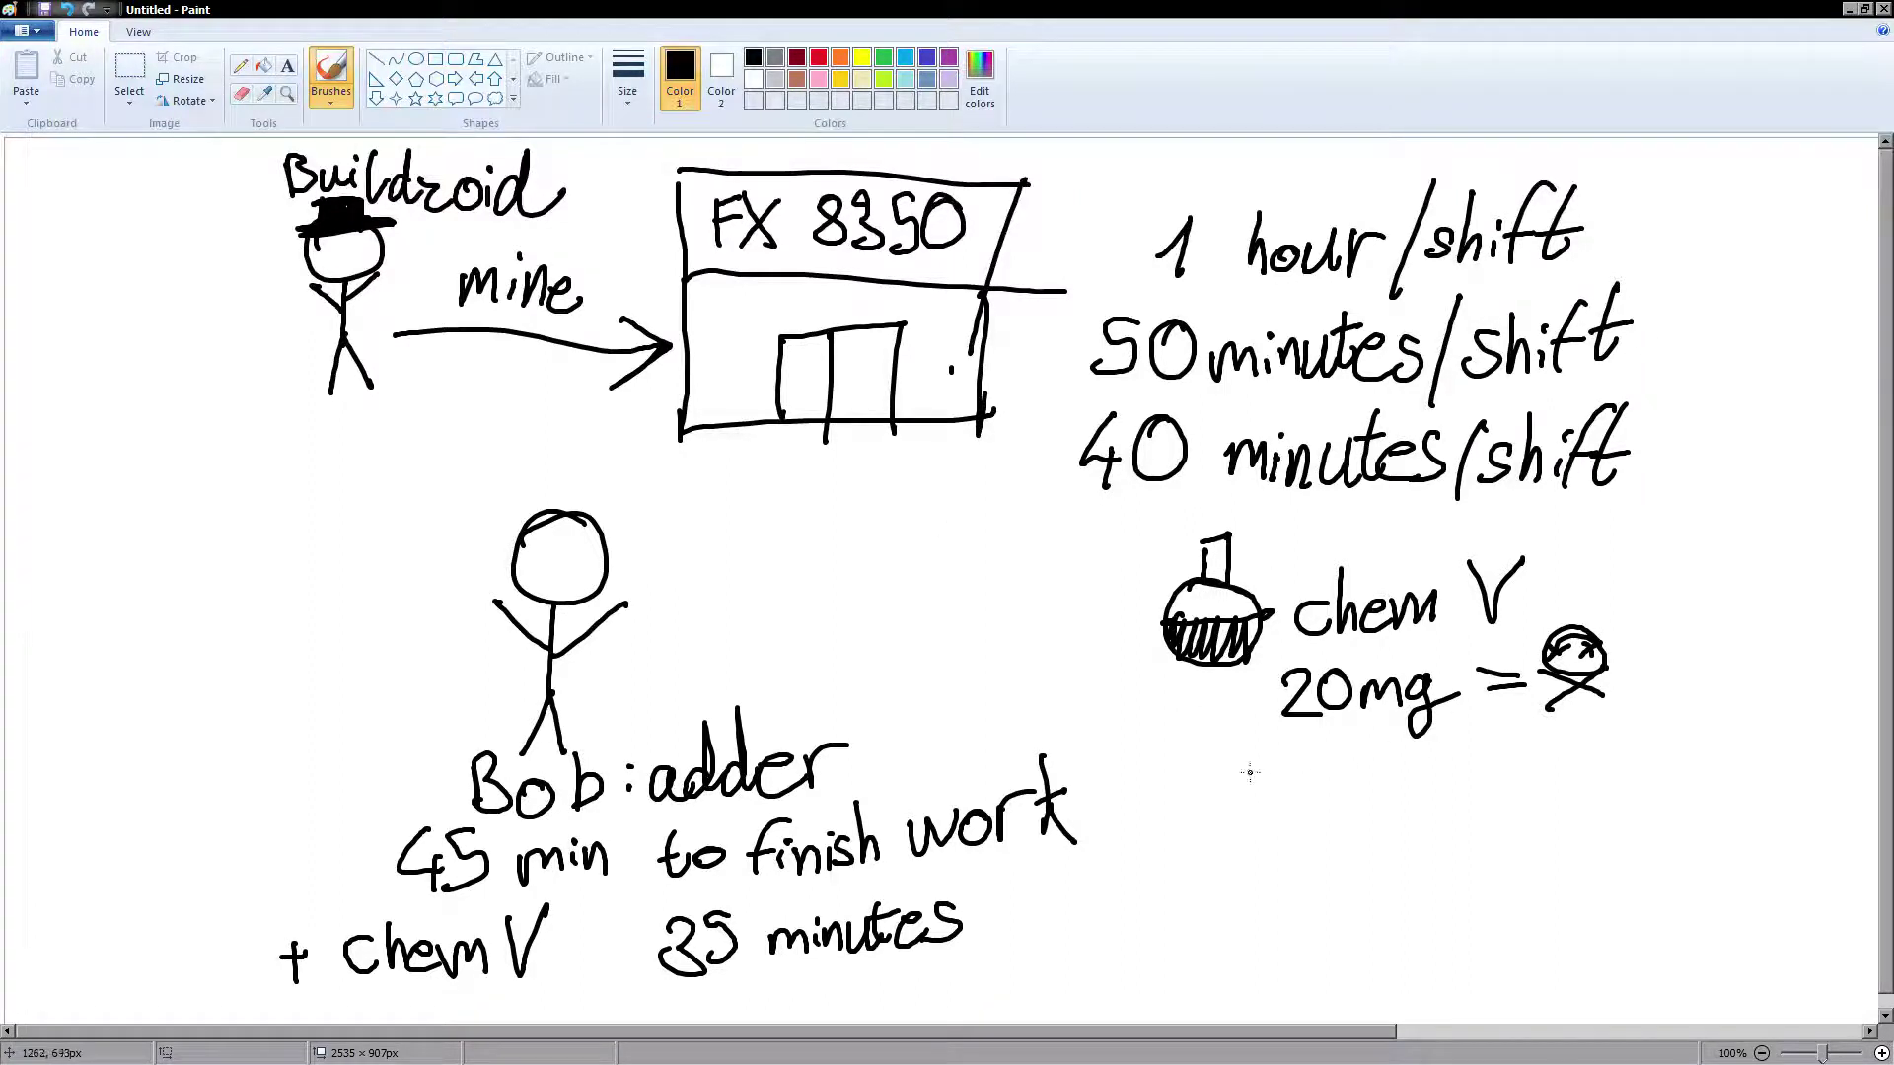
Step: Handwrite 30 minutes/shif on a new line below, replacing a misdrawn 5 with 0
mouse_move(1204, 757)
left_mouse_down()
mouse_move(1230, 768)
mouse_move(1189, 807)
left_mouse_up()
left_click_drag(1285, 755, 1268, 807)
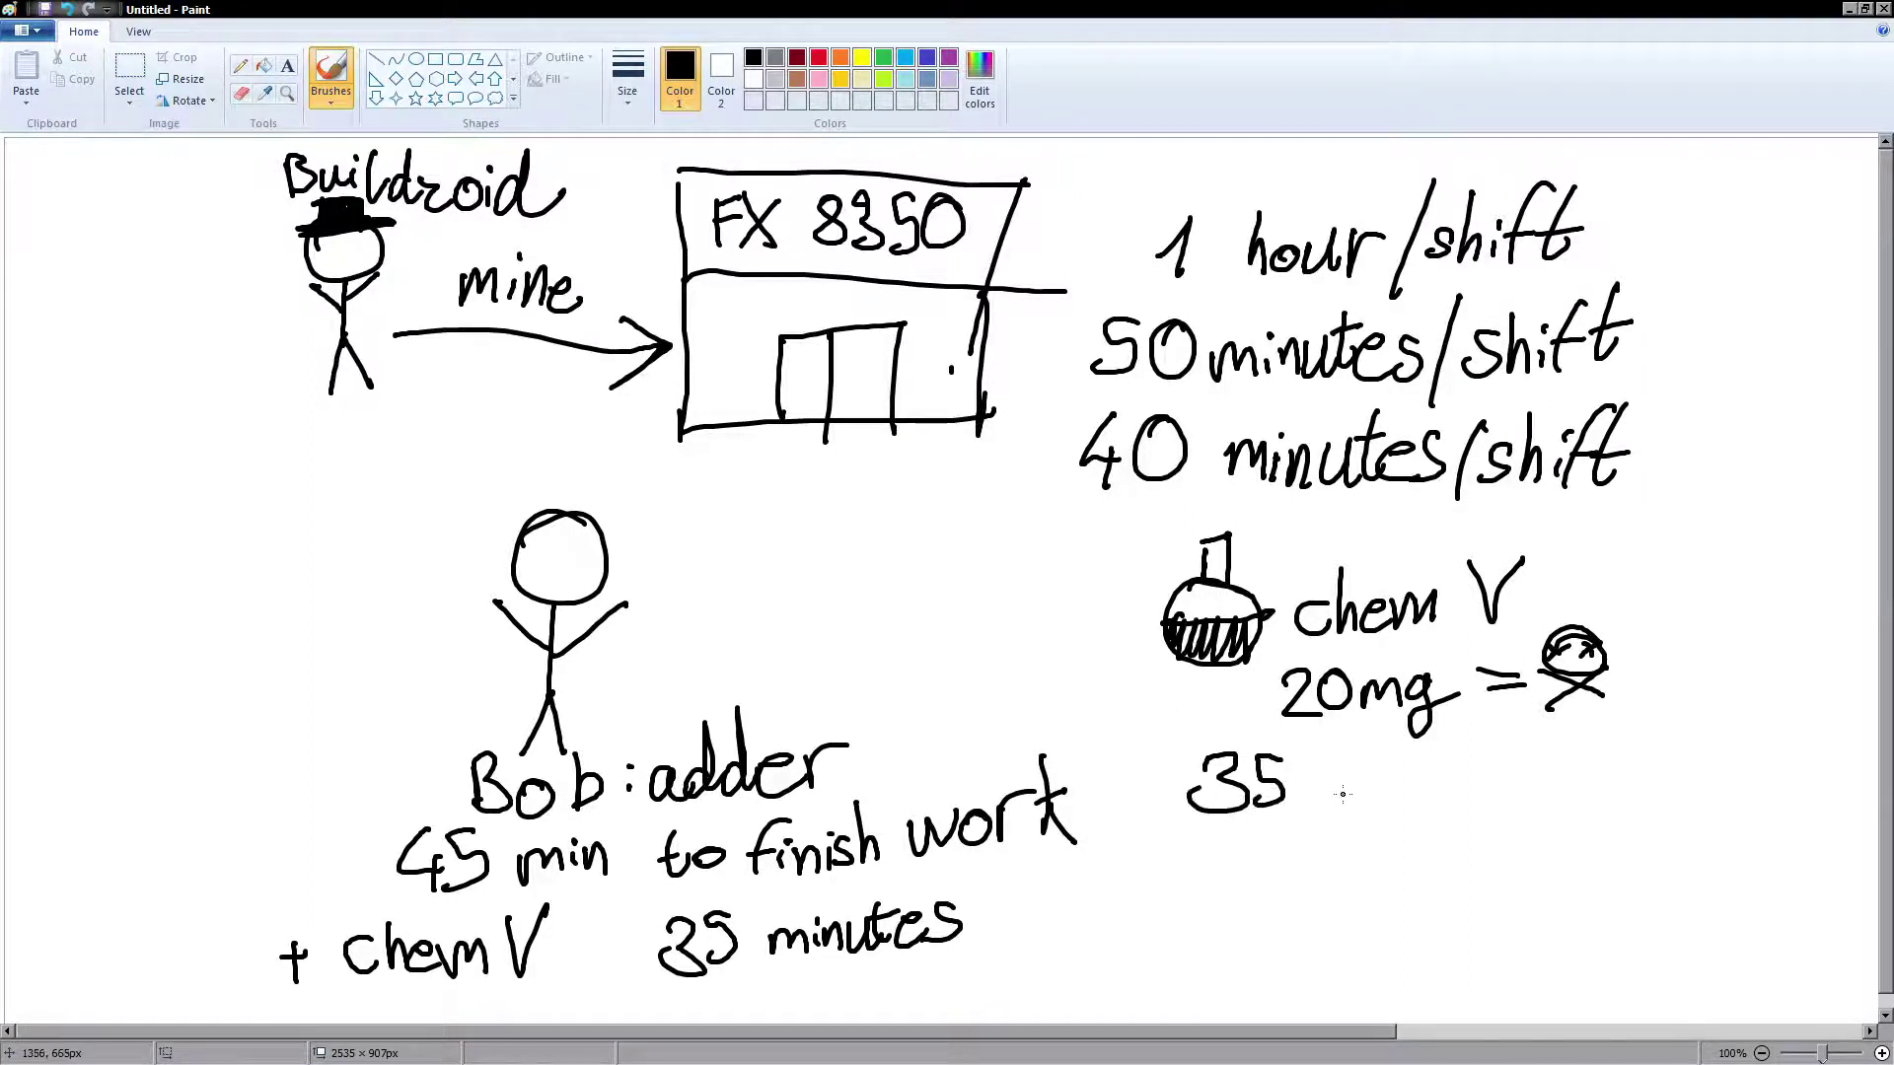
key("ctrl+z")
left_click_drag(1280, 758, 1282, 761)
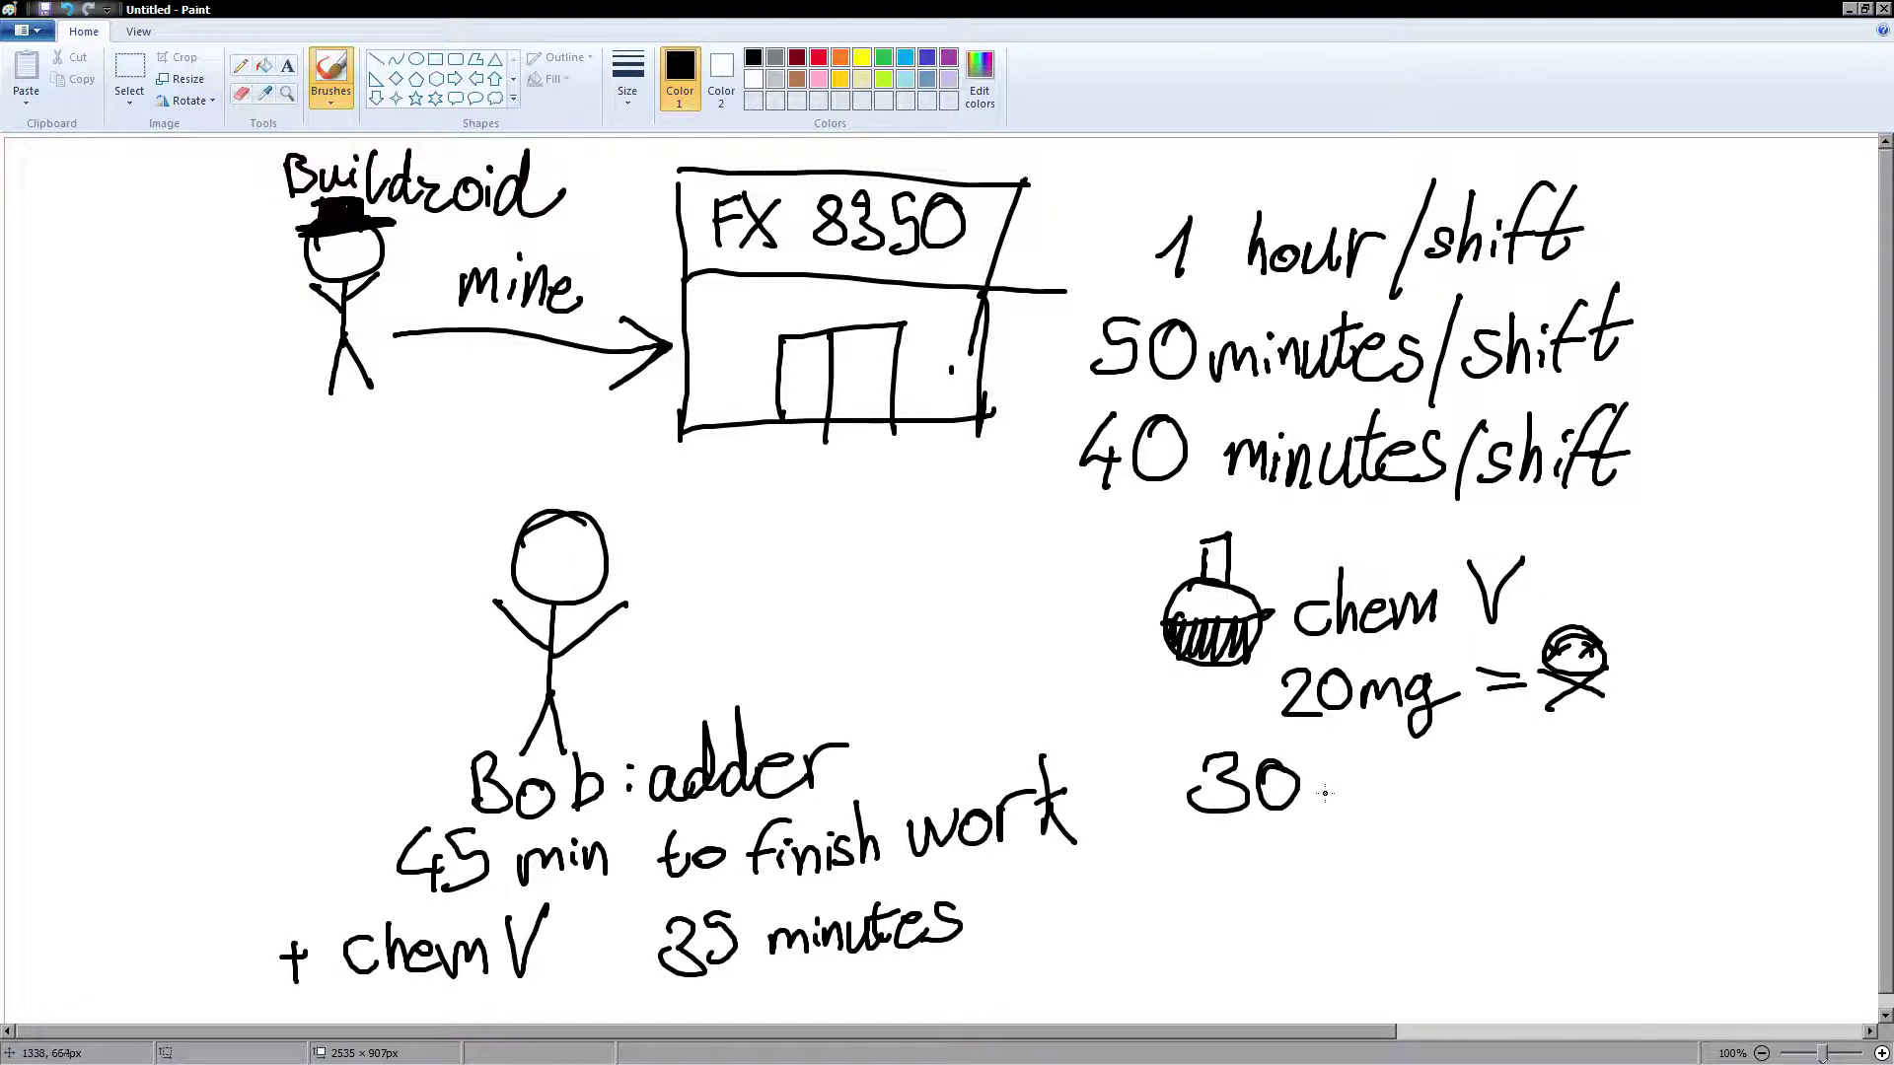
mouse_move(1339, 805)
left_mouse_down()
mouse_move(1462, 796)
mouse_move(1467, 767)
mouse_move(1517, 803)
left_mouse_up()
left_click_drag(1545, 750, 1512, 797)
left_click_drag(1604, 718, 1555, 813)
mouse_move(1618, 756)
left_mouse_down()
mouse_move(1592, 788)
mouse_move(1655, 791)
left_mouse_up()
left_click(1661, 749)
mouse_move(1713, 714)
left_mouse_down()
mouse_move(1681, 770)
mouse_move(1714, 746)
left_mouse_up()
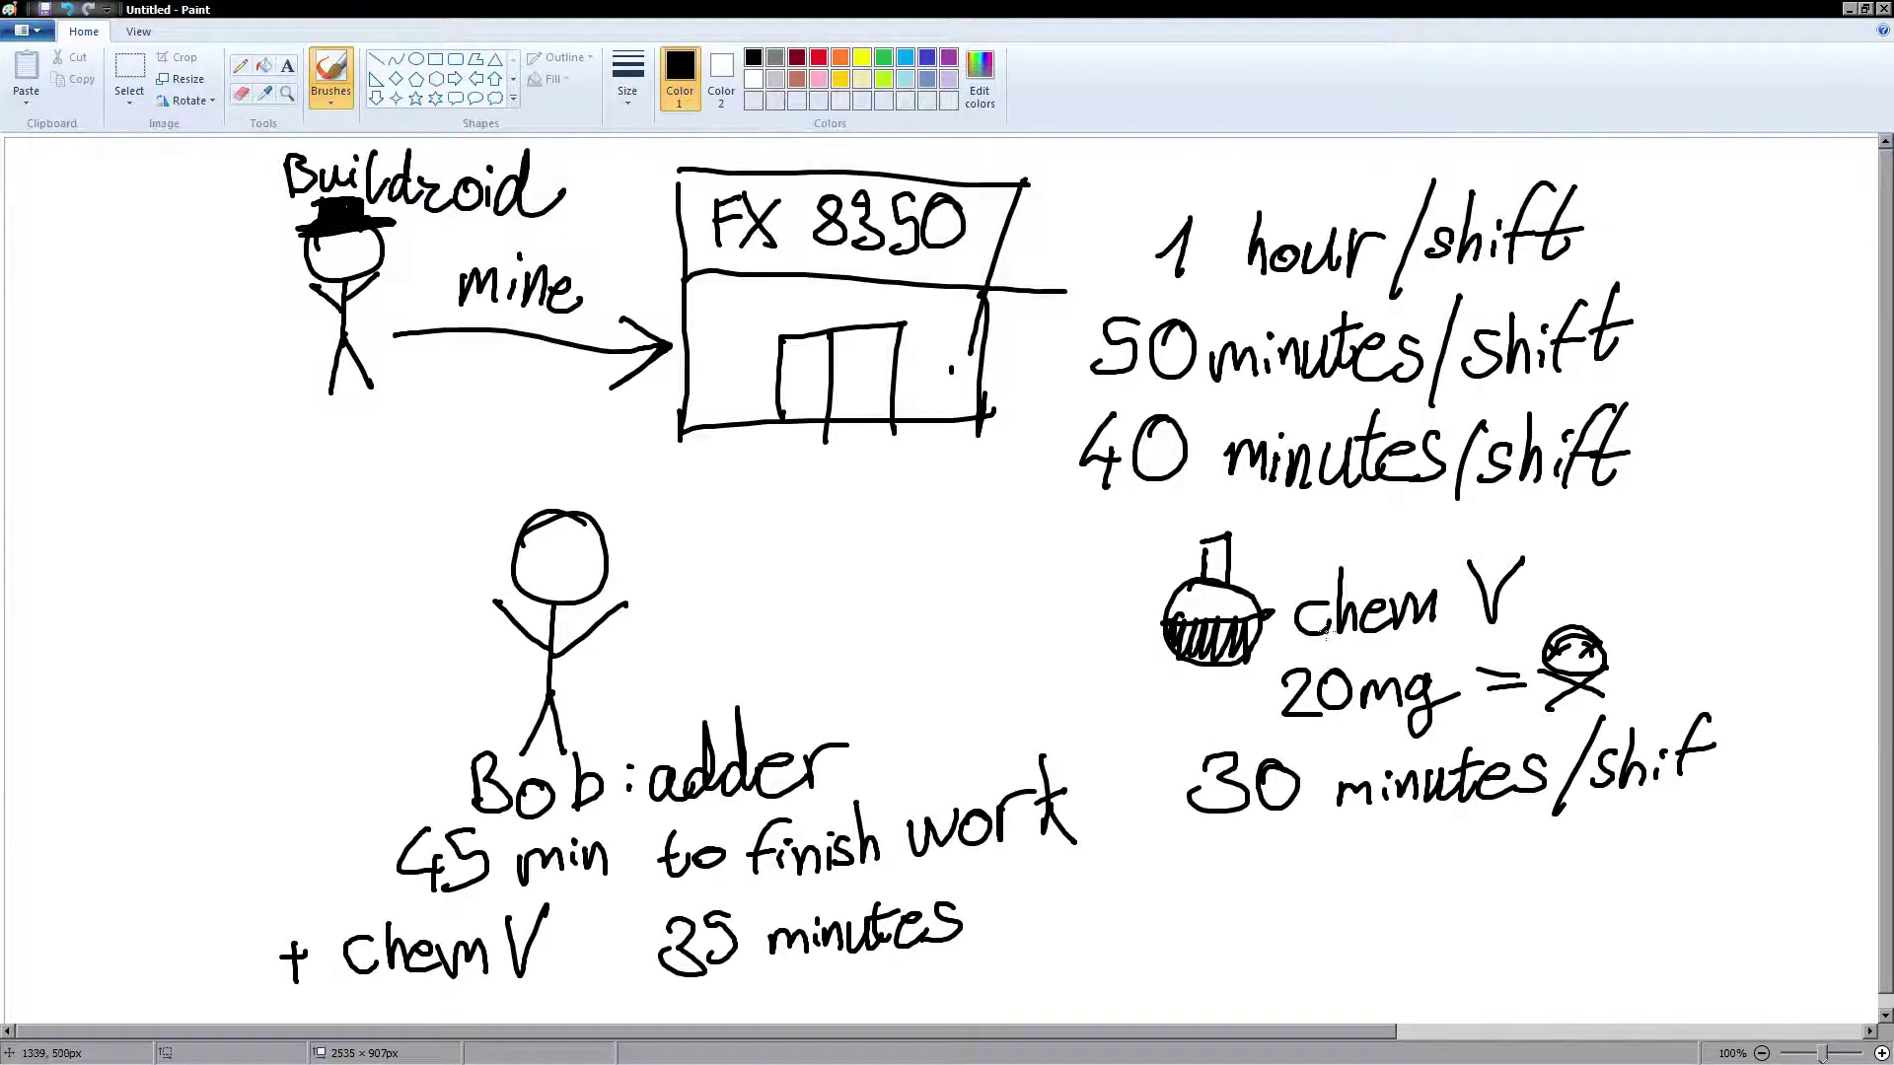
Step: Switch to orange and label the hatted figure Overclocker and the FX 8350 box CPU
left_click(842, 61)
mouse_move(283, 416)
left_mouse_down()
mouse_move(261, 460)
mouse_move(401, 429)
mouse_move(411, 461)
mouse_move(438, 423)
mouse_move(491, 436)
mouse_move(584, 407)
left_mouse_up()
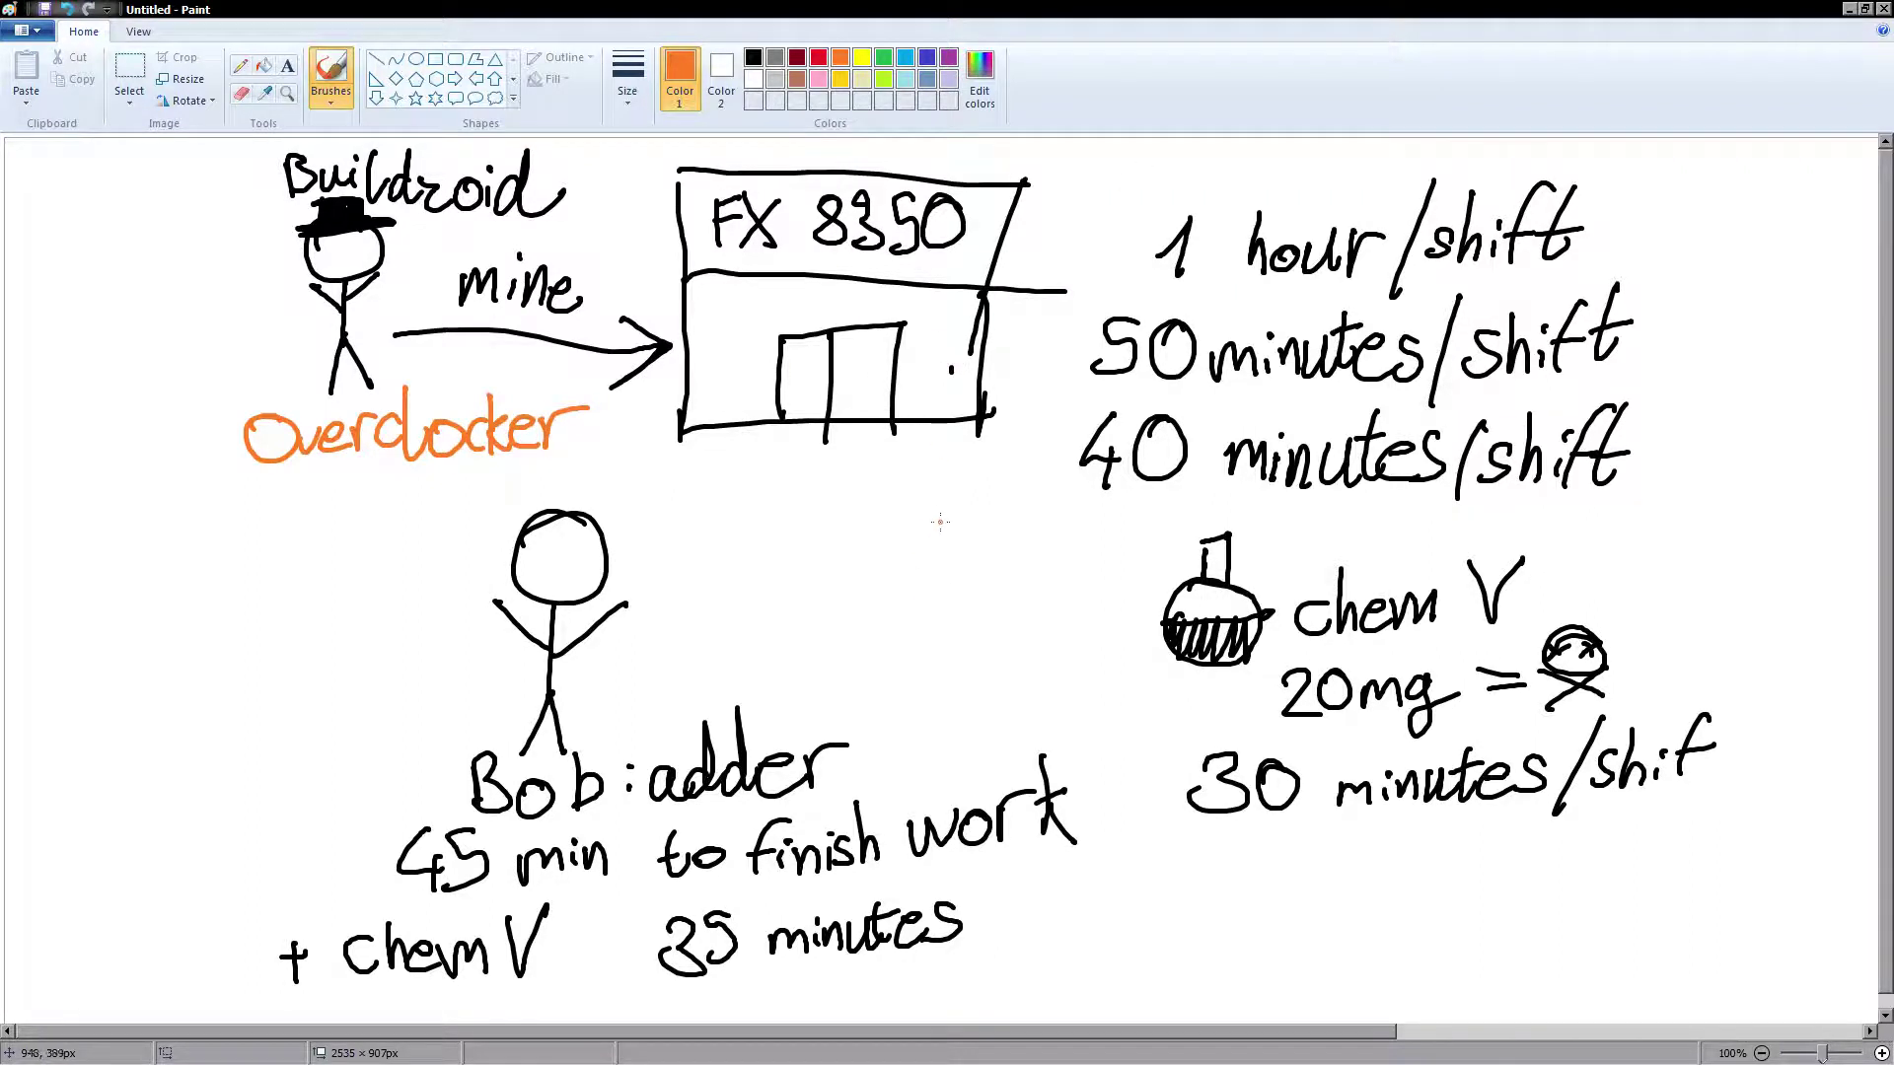
left_click_drag(754, 456, 770, 499)
mouse_move(770, 449)
left_mouse_down()
mouse_move(776, 480)
mouse_move(896, 470)
left_mouse_up()
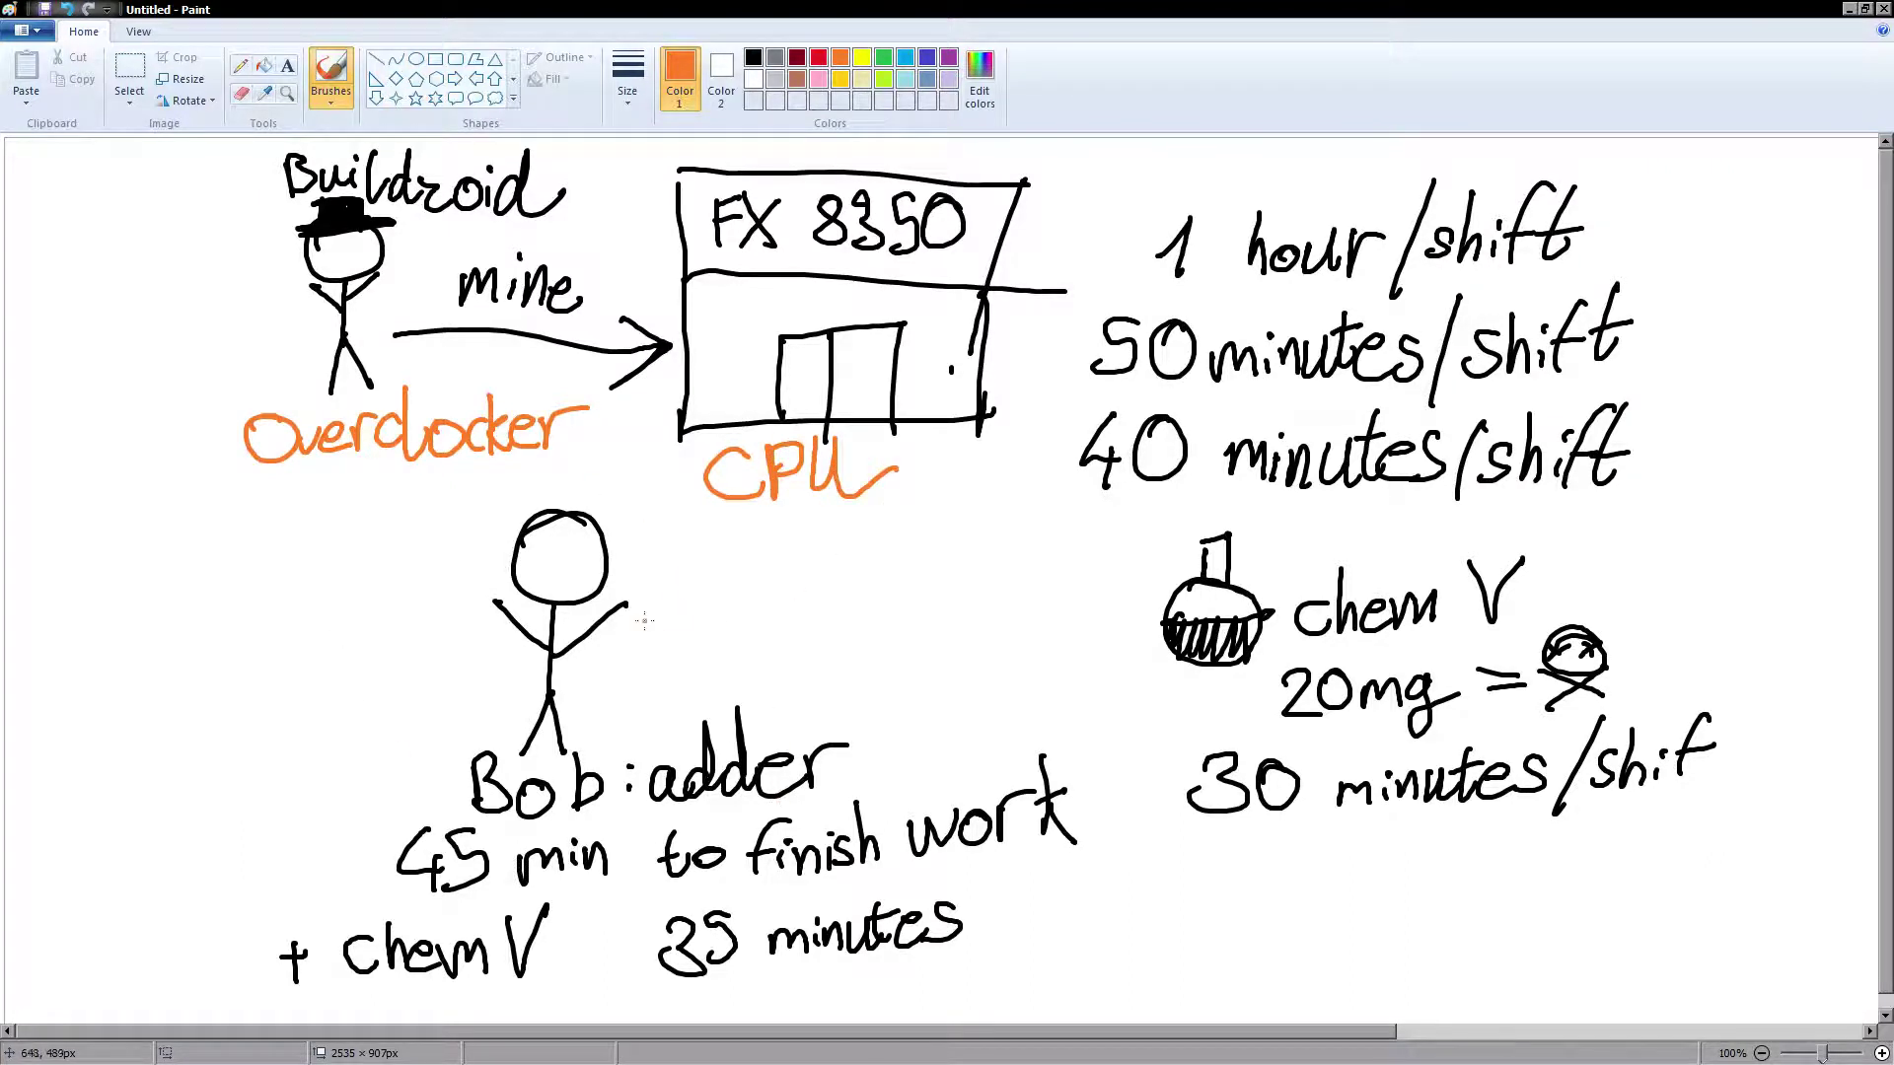
Step: Label the second stick figure circuit and draw an orange box around the shift lines
mouse_move(666, 616)
left_mouse_down()
mouse_move(674, 657)
mouse_move(709, 612)
left_mouse_up()
left_click(679, 595)
mouse_move(738, 607)
left_mouse_down()
mouse_move(738, 631)
mouse_move(766, 597)
mouse_move(779, 620)
left_mouse_up()
mouse_move(795, 589)
left_mouse_down()
mouse_move(789, 611)
mouse_move(818, 611)
mouse_move(829, 576)
left_mouse_up()
left_click(797, 564)
mouse_move(1090, 210)
left_mouse_down()
mouse_move(1081, 519)
mouse_move(1667, 571)
mouse_move(1740, 171)
mouse_move(1119, 154)
mouse_move(1092, 167)
mouse_move(1083, 273)
left_mouse_up()
Step: Box the 30 minutes/shif line in orange and add a bracket labelled clock
mouse_move(1171, 755)
left_mouse_down()
mouse_move(1168, 821)
mouse_move(1268, 870)
mouse_move(1822, 848)
mouse_move(1815, 696)
left_mouse_up()
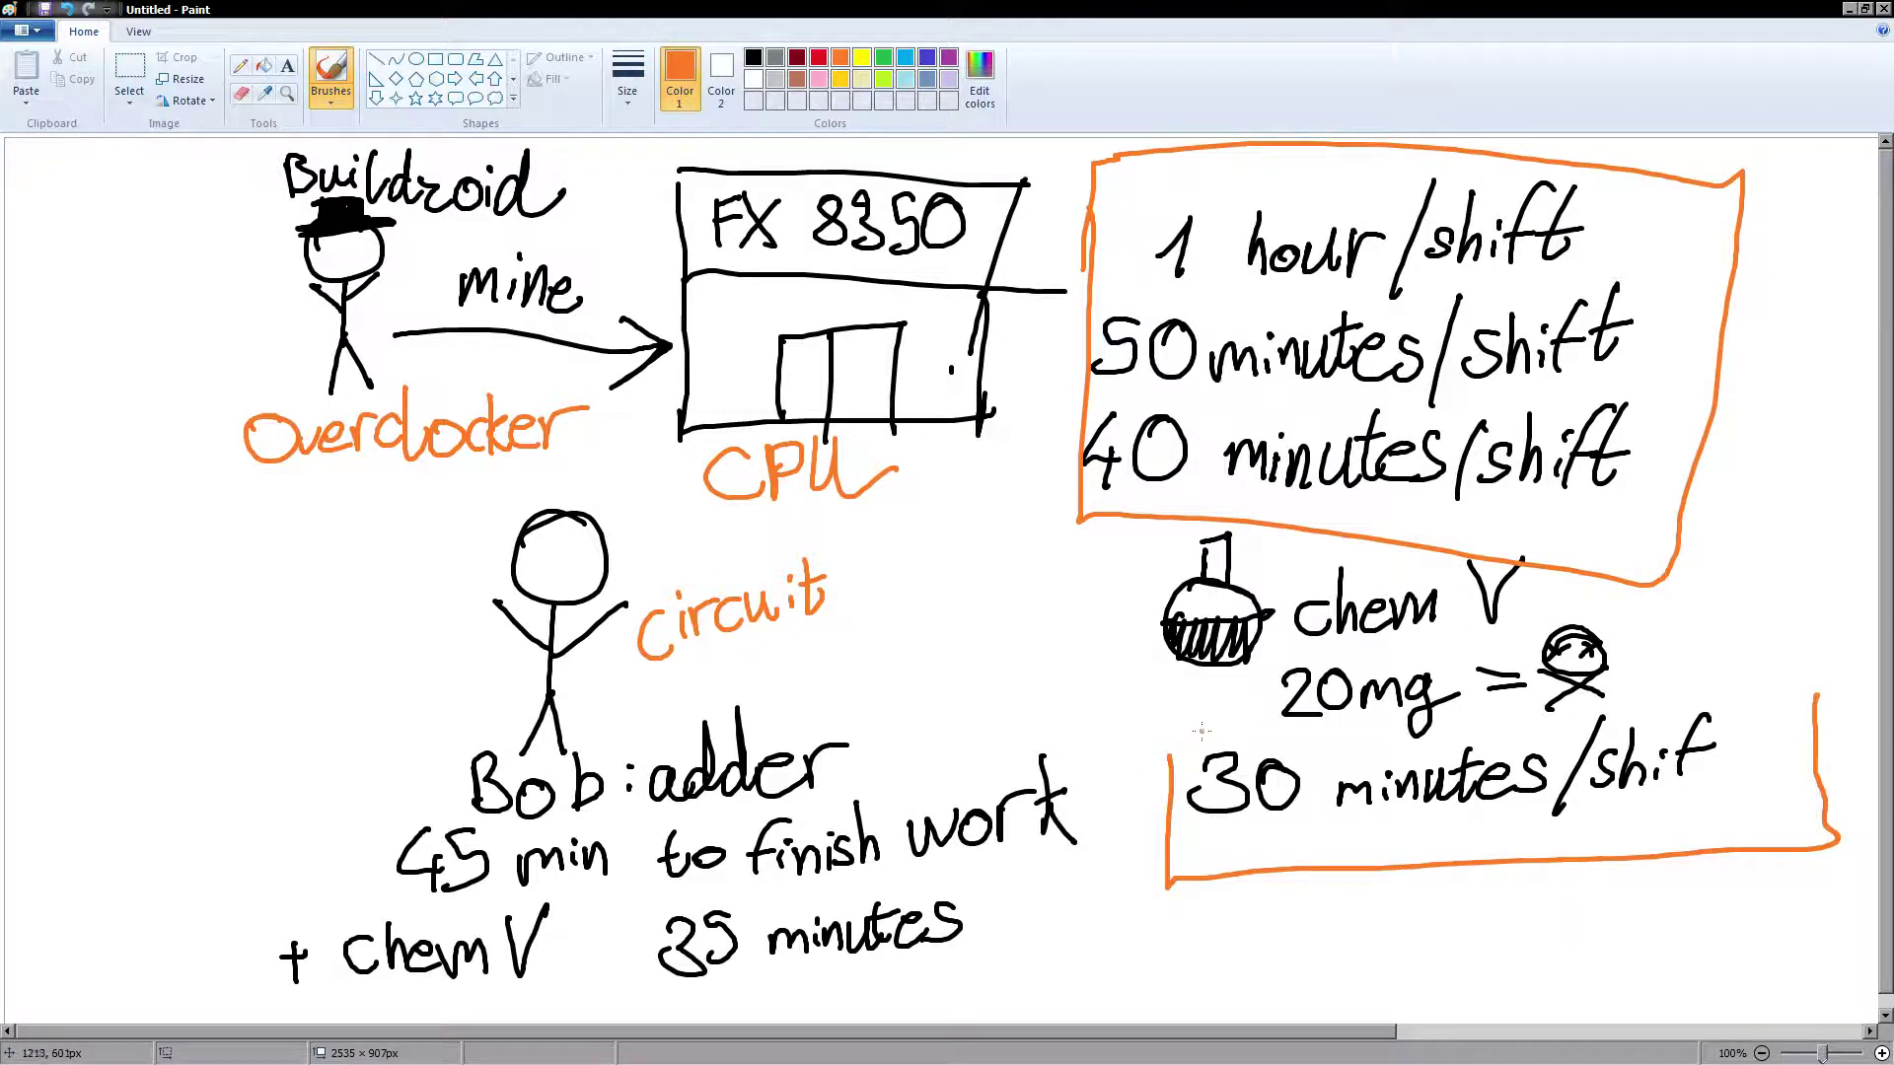
left_click_drag(1167, 740, 1833, 676)
mouse_move(1685, 499)
left_mouse_down()
mouse_move(1725, 568)
mouse_move(1699, 604)
mouse_move(1724, 618)
left_mouse_up()
mouse_move(1740, 563)
left_mouse_down()
mouse_move(1757, 590)
mouse_move(1793, 576)
left_mouse_up()
left_click_drag(1803, 509, 1808, 566)
mouse_move(1825, 521)
left_mouse_down()
mouse_move(1813, 551)
mouse_move(1833, 565)
mouse_move(1771, 670)
left_mouse_up()
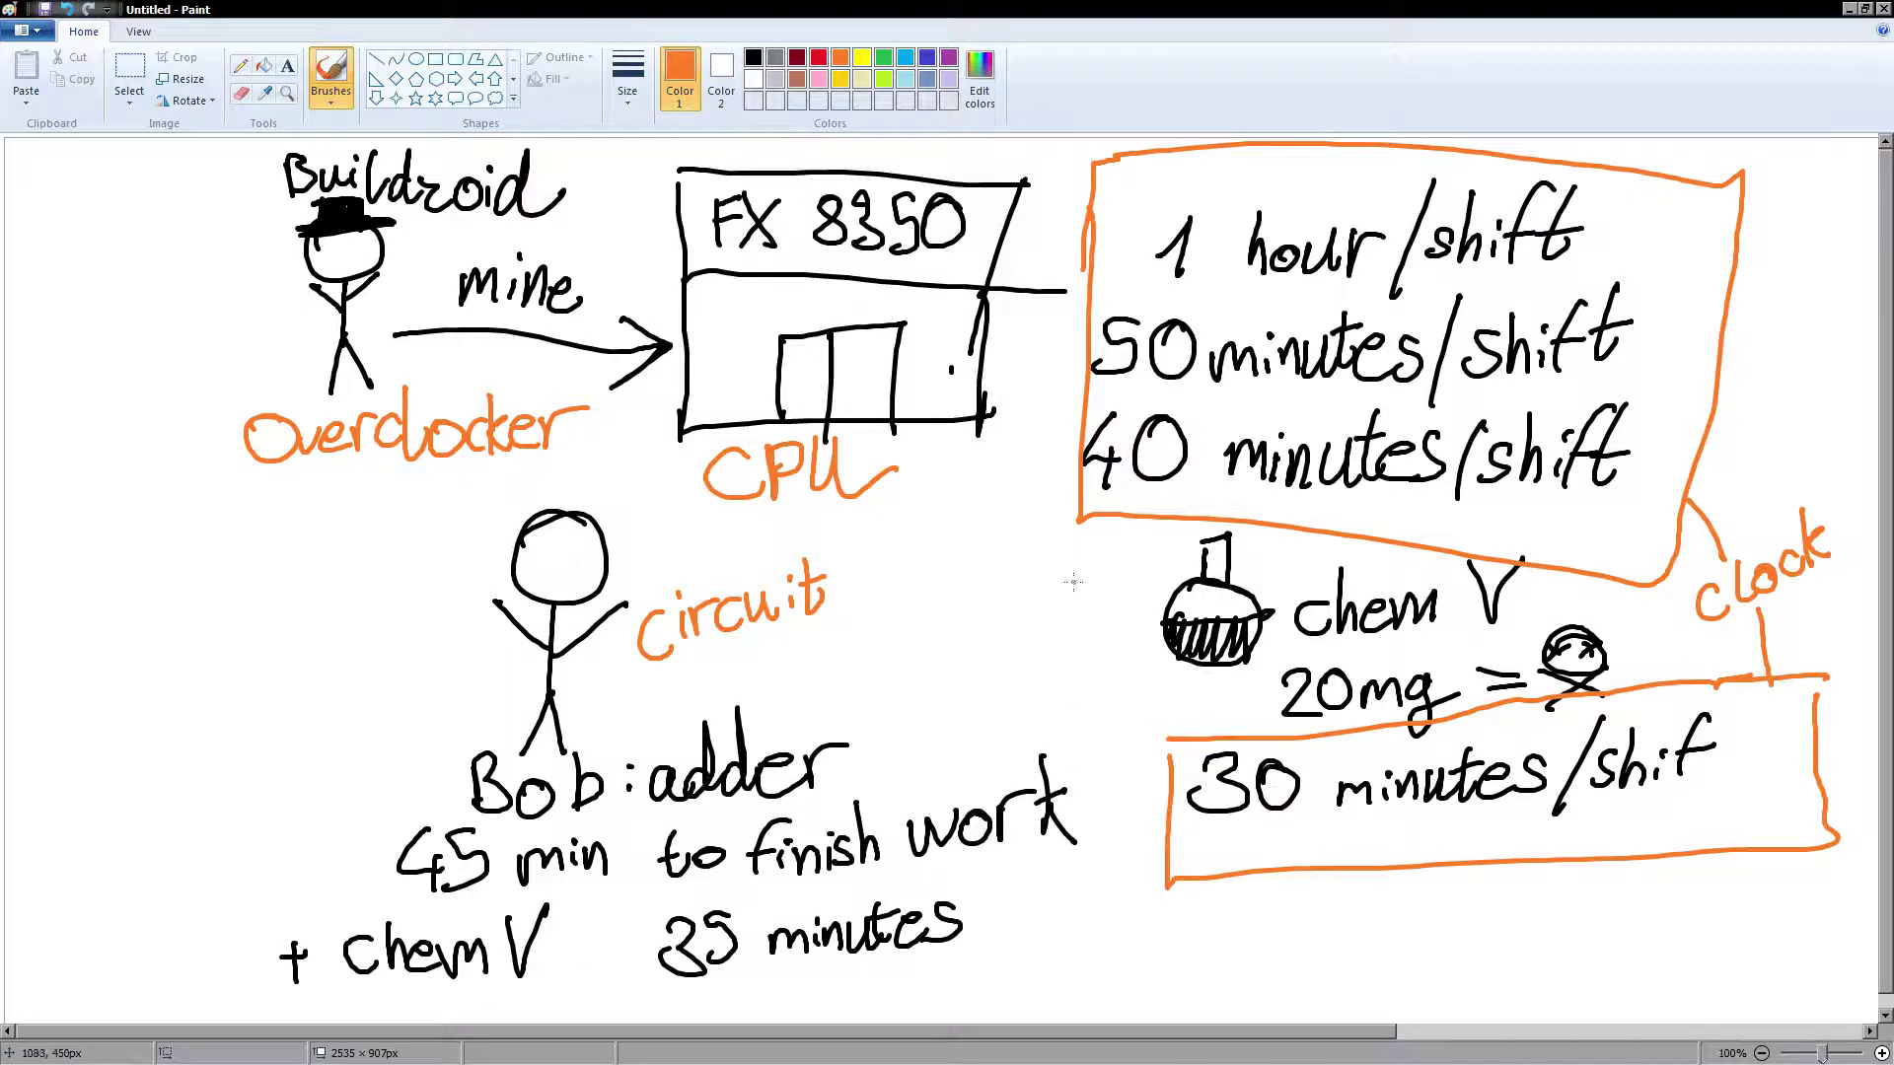
Step: Draw an orange arrow labelled voltage pointing at the chem V flask, undoing a stray line
left_click_drag(1140, 505, 1135, 709)
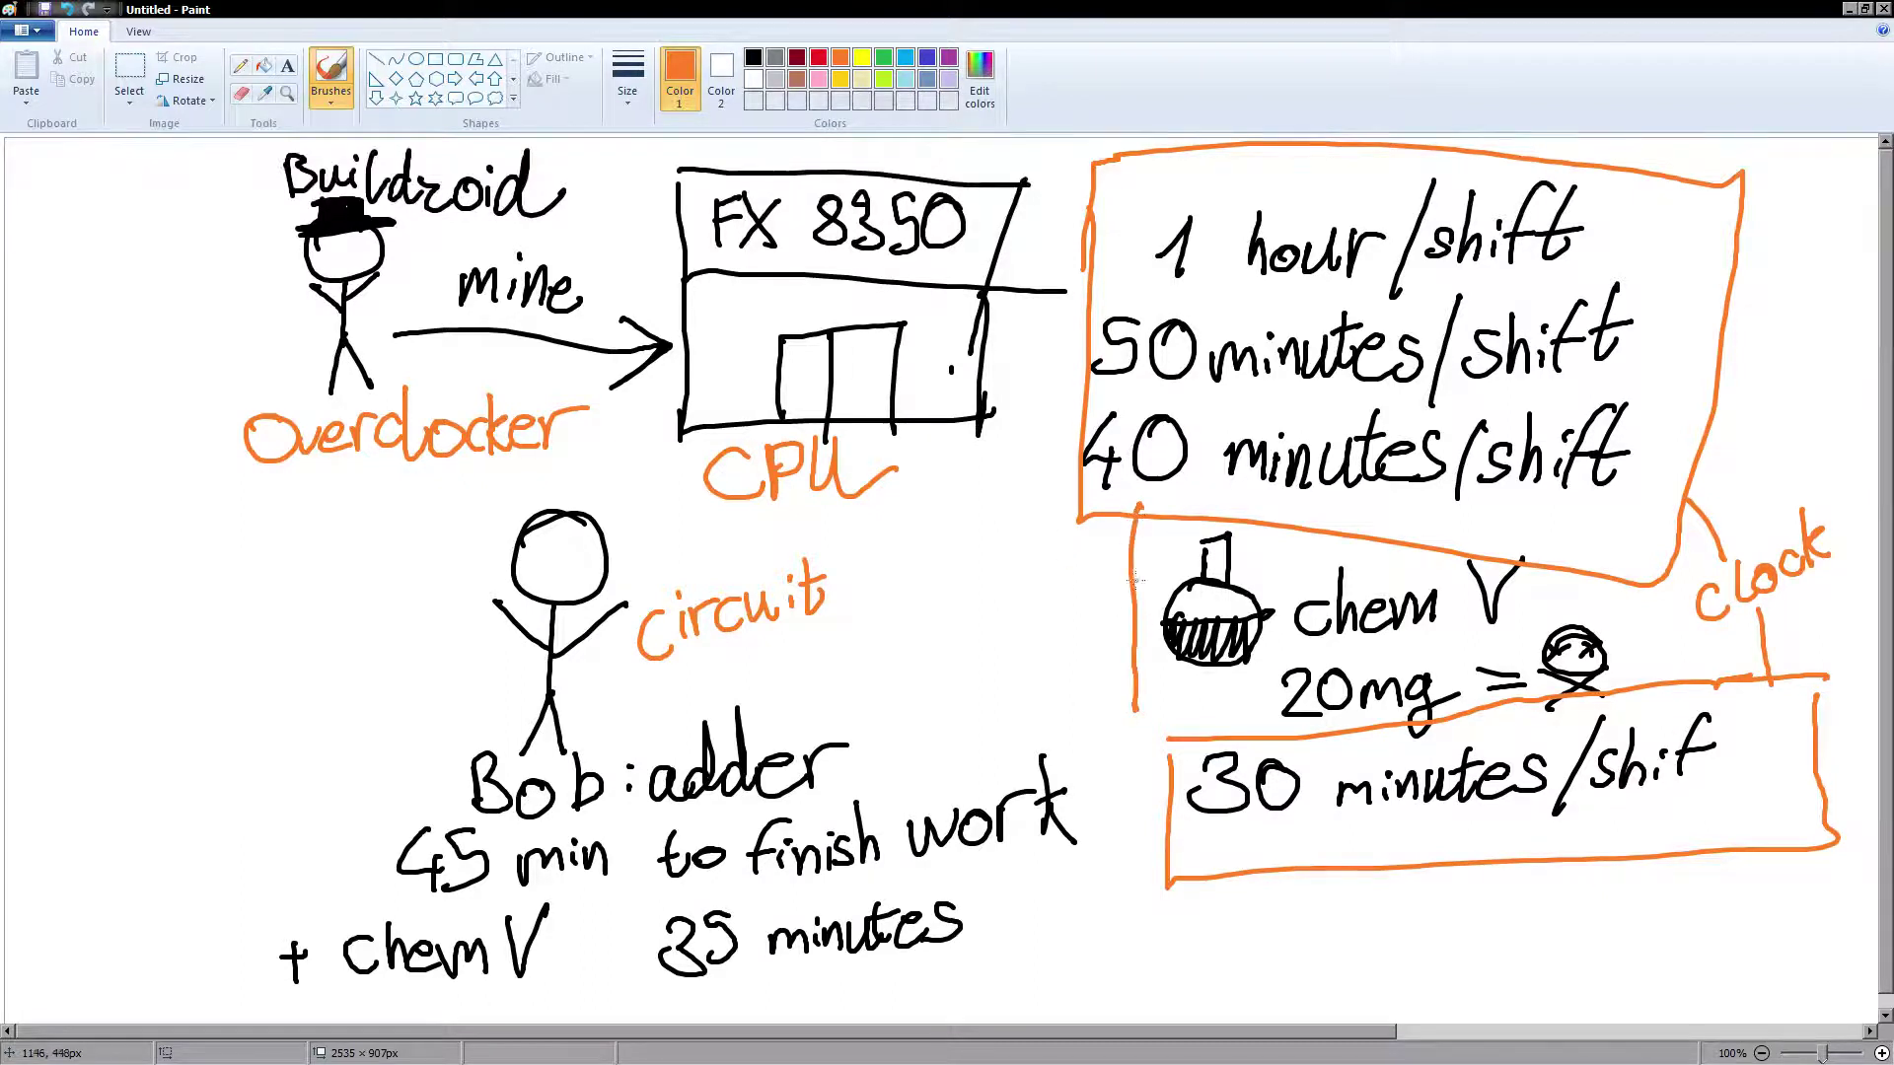
key("ctrl+z")
mouse_move(1089, 649)
left_mouse_down()
mouse_move(1156, 617)
mouse_move(1127, 651)
mouse_move(1154, 617)
left_mouse_up()
mouse_move(955, 666)
left_mouse_down()
mouse_move(971, 688)
mouse_move(1016, 619)
mouse_move(1021, 671)
left_mouse_up()
mouse_move(1035, 597)
left_mouse_down()
mouse_move(1041, 626)
mouse_move(1100, 592)
mouse_move(1109, 632)
mouse_move(1112, 578)
mouse_move(1149, 572)
left_mouse_up()
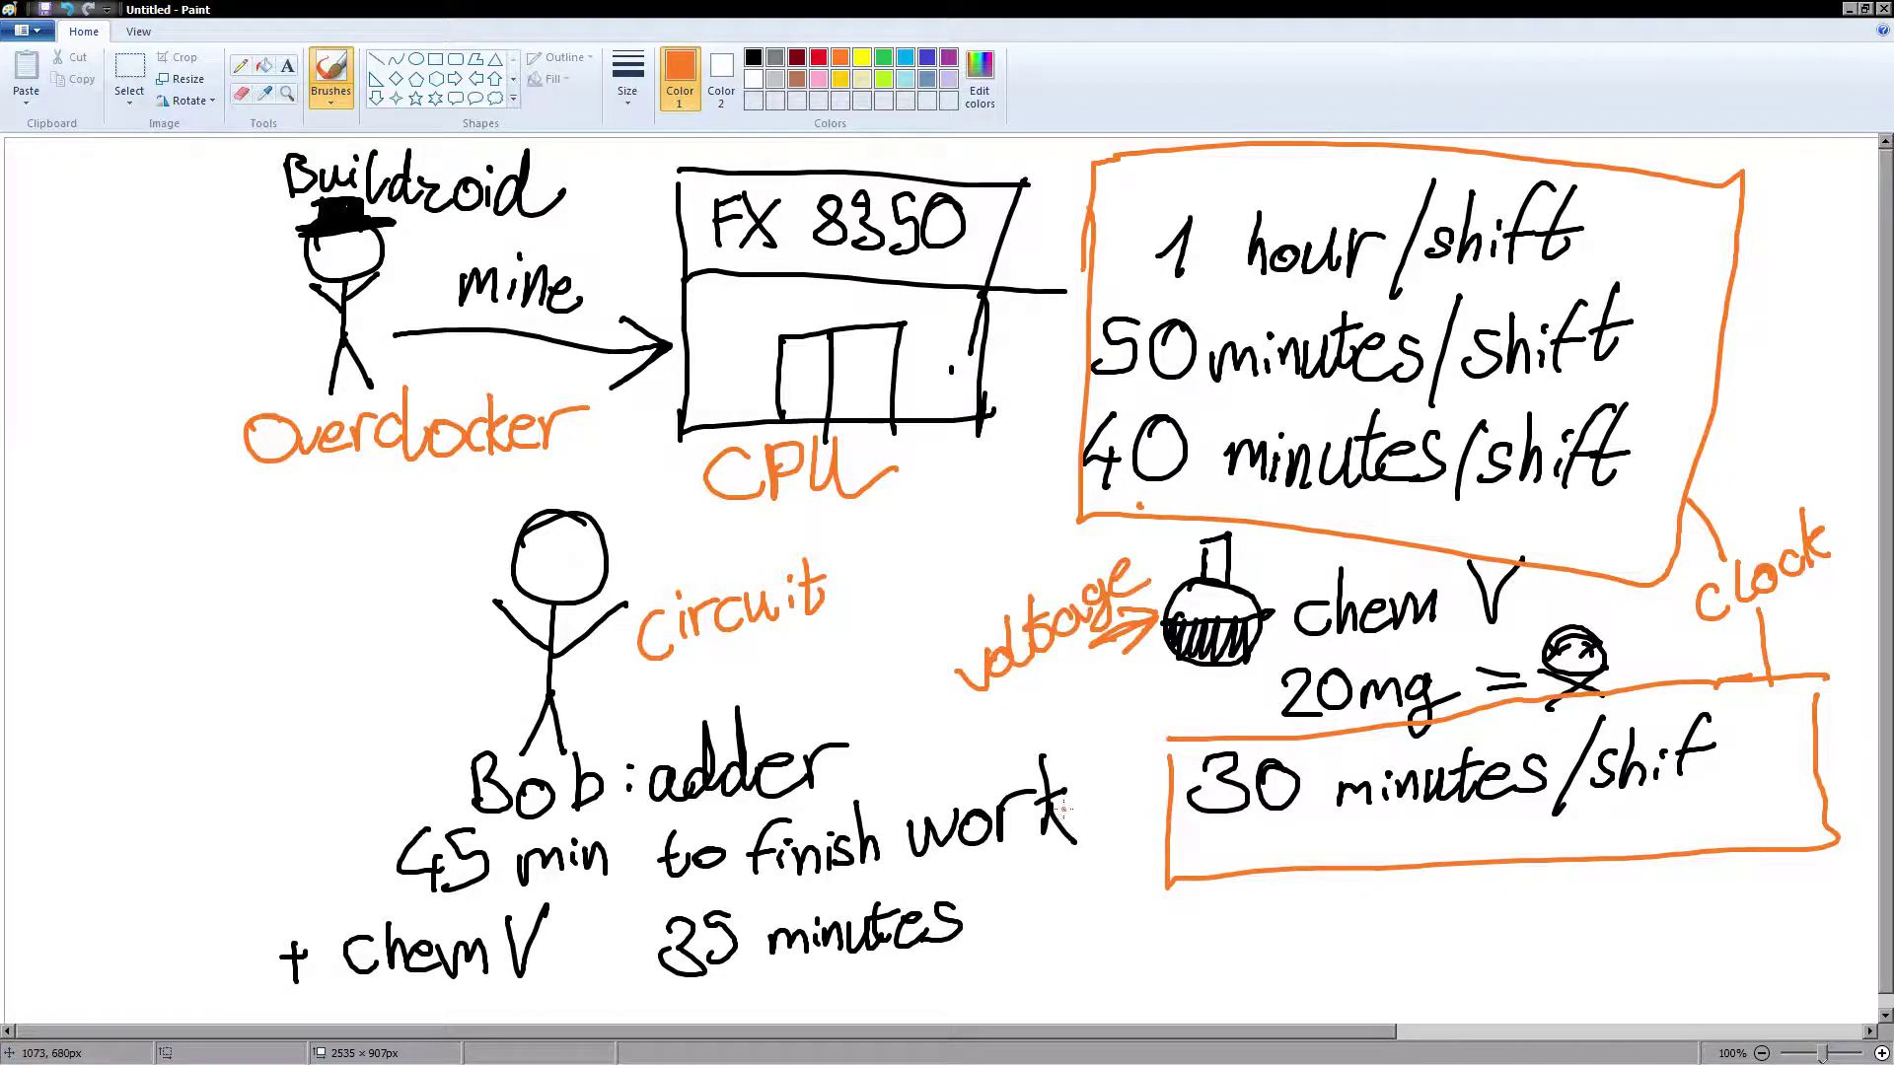